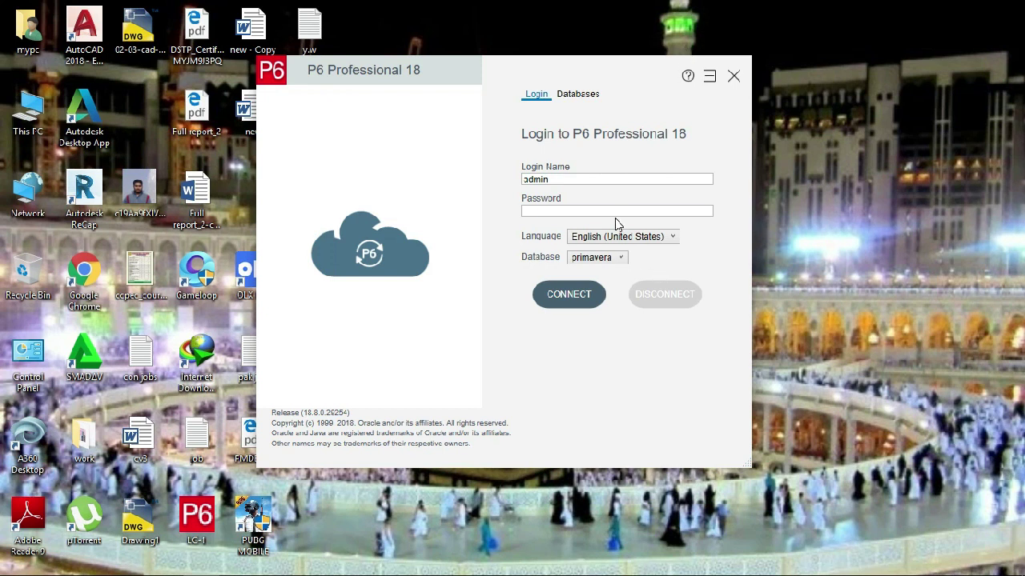
# Log in to the primavera database, entering the account password
pyautogui.click(622, 259)
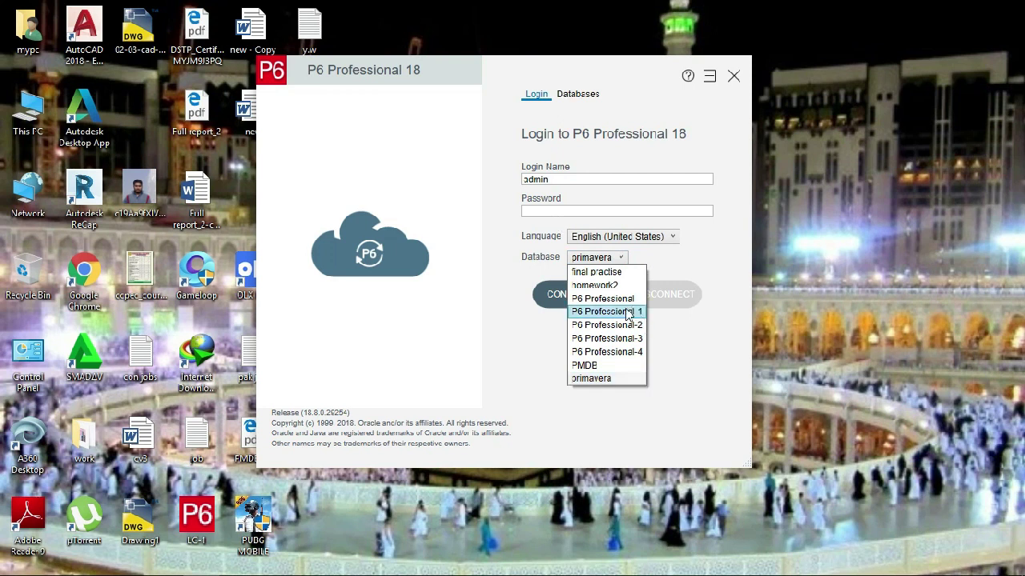
pyautogui.click(600, 377)
pyautogui.click(545, 210)
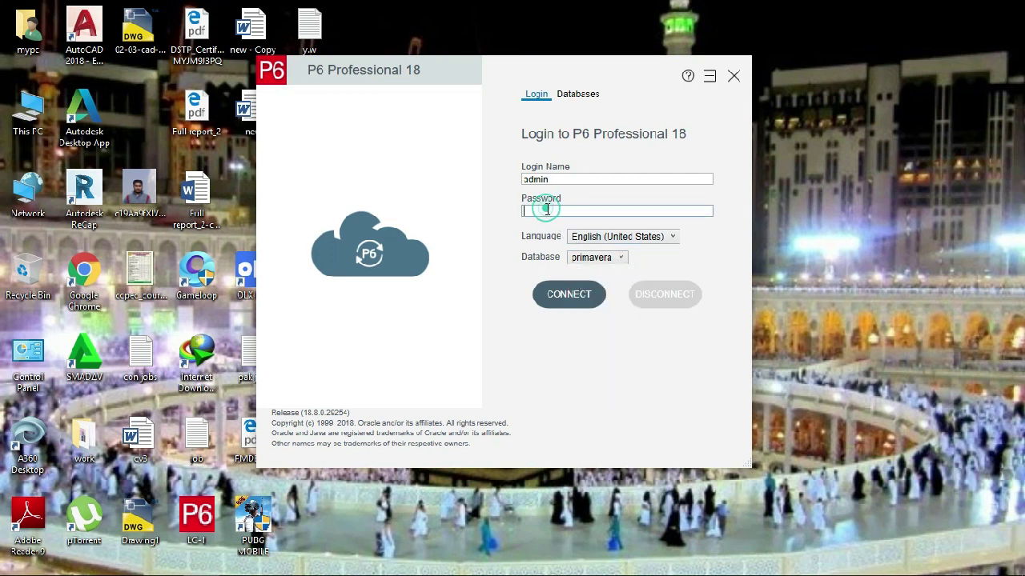
pyautogui.click(583, 298)
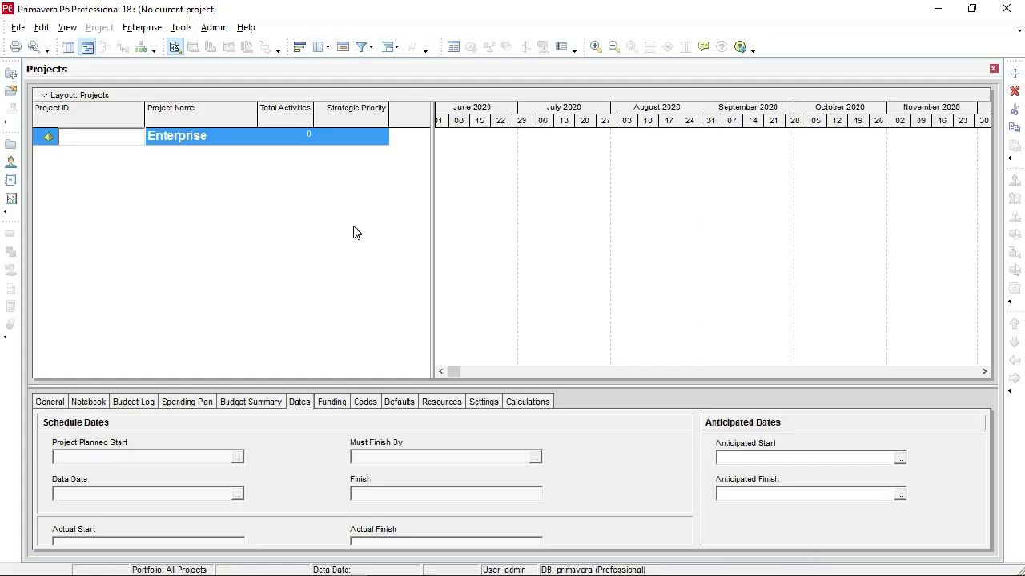
# Dismiss the 'Please enter a value for Project ID' warning in the Projects window
pyautogui.click(274, 220)
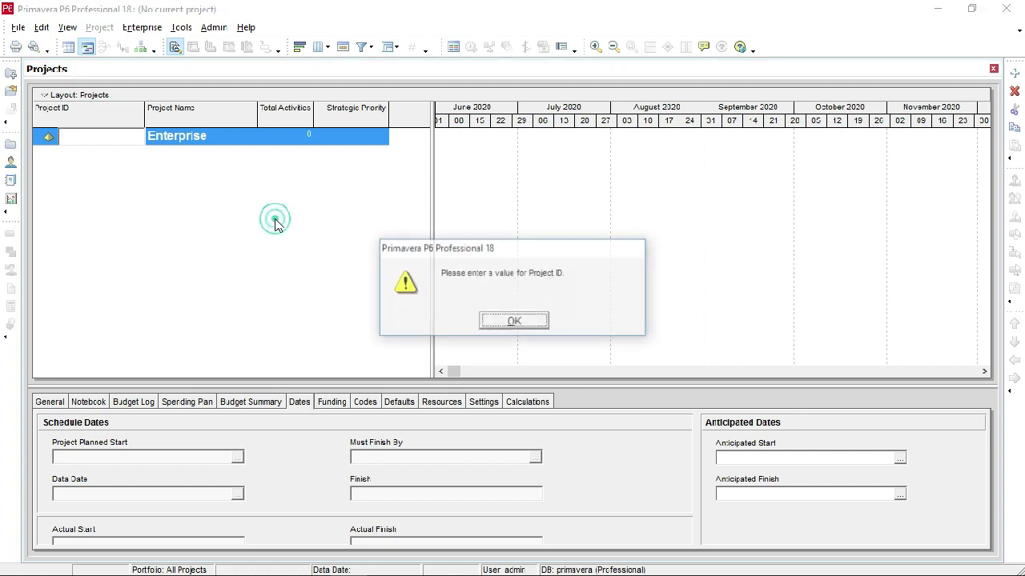
pyautogui.click(514, 322)
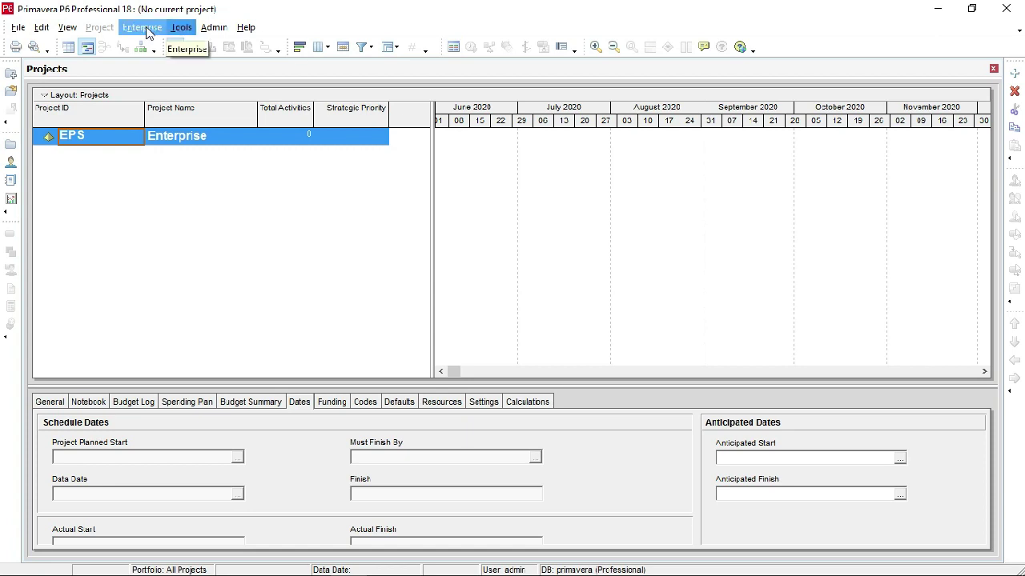
# Open the Enterprise Project Structure dialog and move it to a clearer position
pyautogui.click(144, 29)
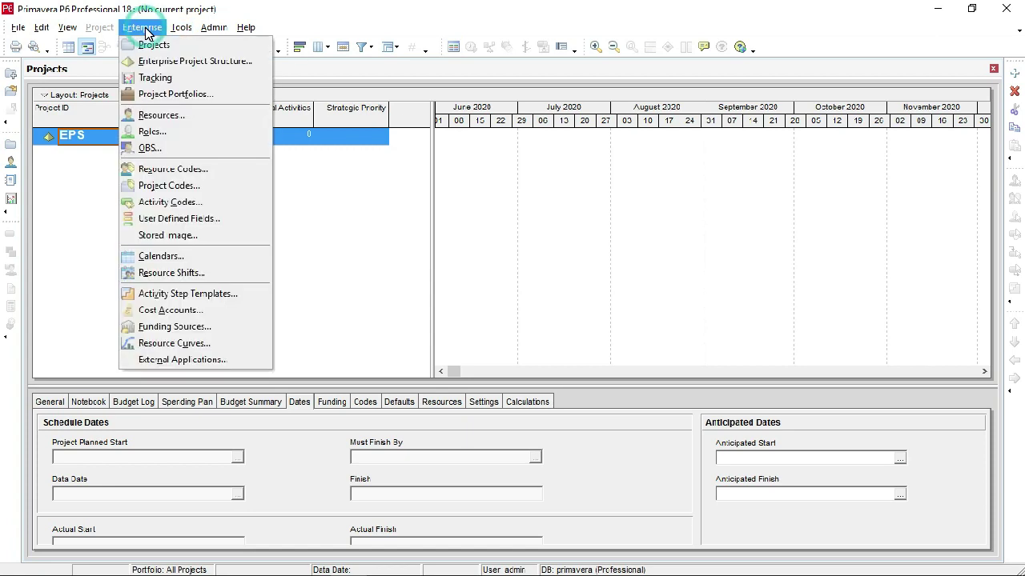
pyautogui.click(169, 64)
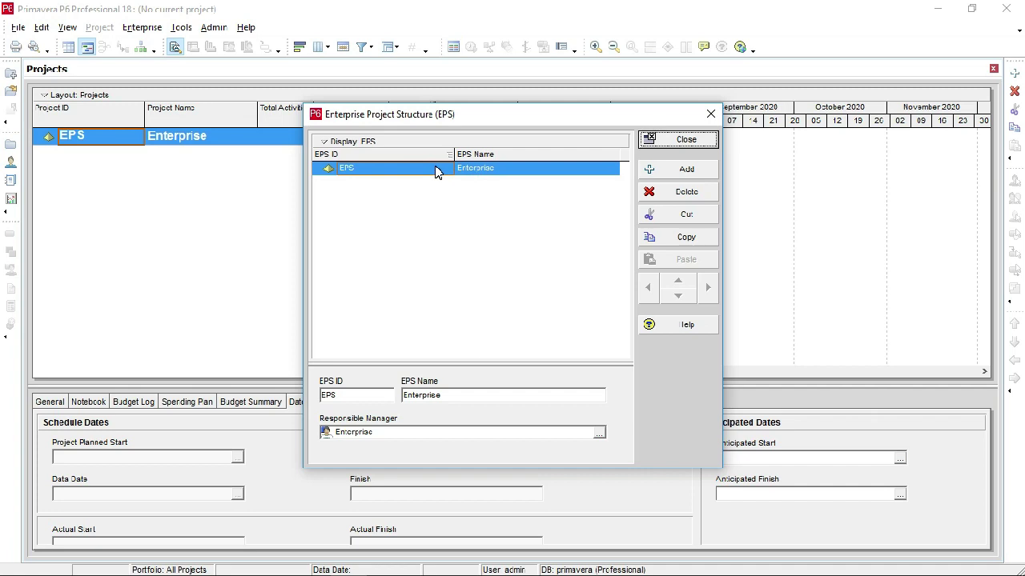
pyautogui.moveTo(480, 122); pyautogui.dragTo(420, 70)
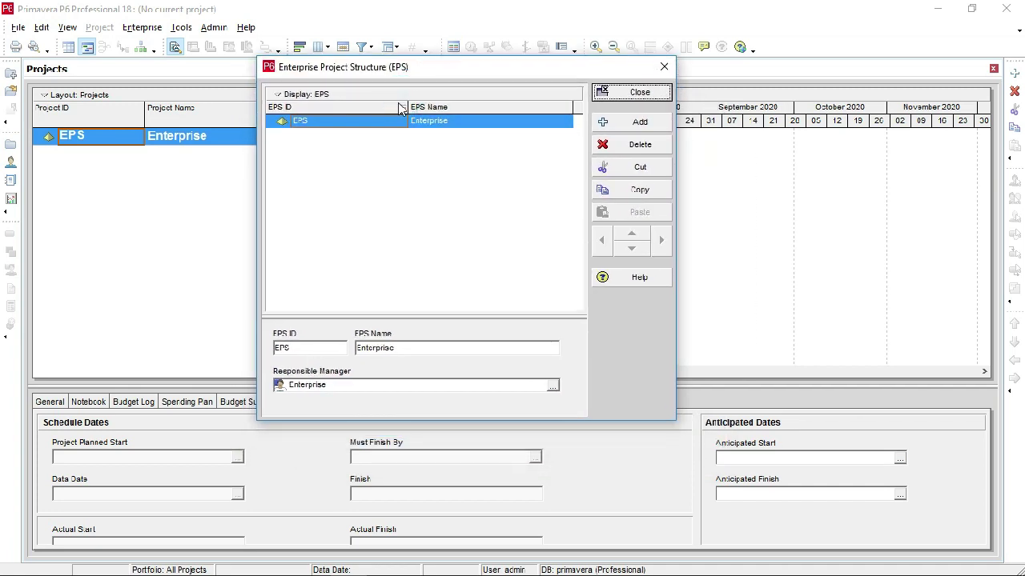
# Start replacing the Enterprise root node's EPS ID
pyautogui.click(337, 124)
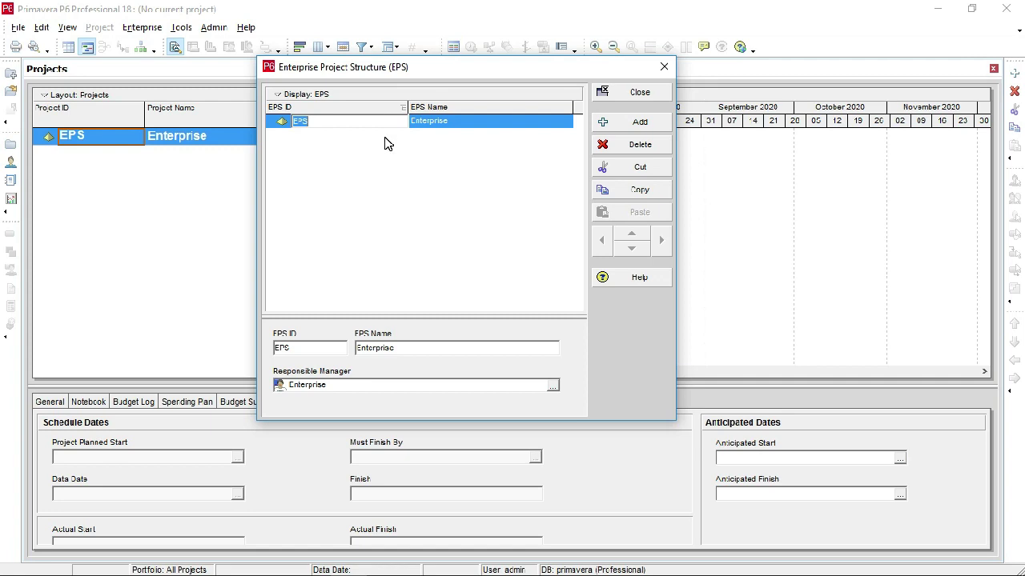
pyautogui.click(391, 162)
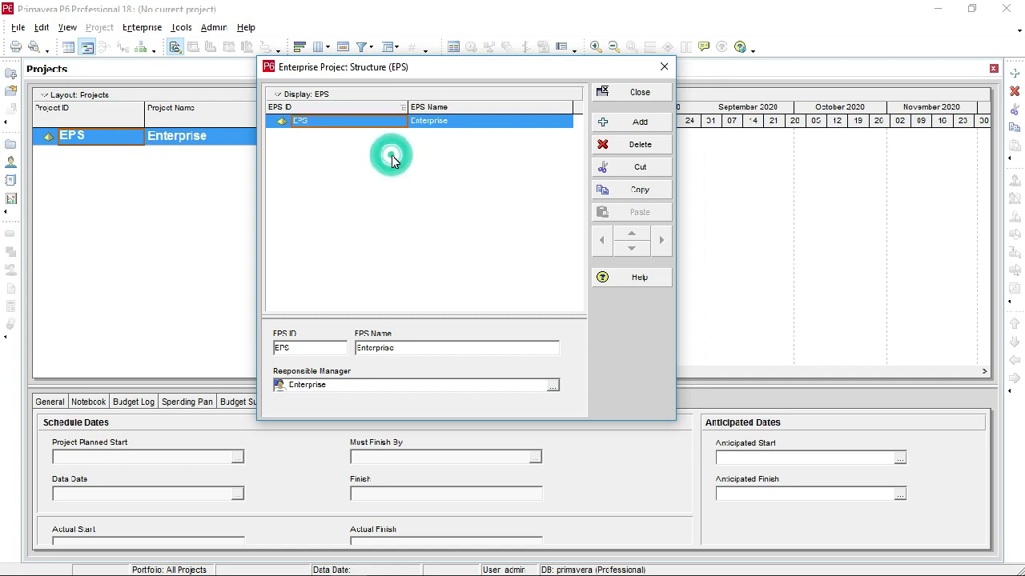
pyautogui.click(374, 118)
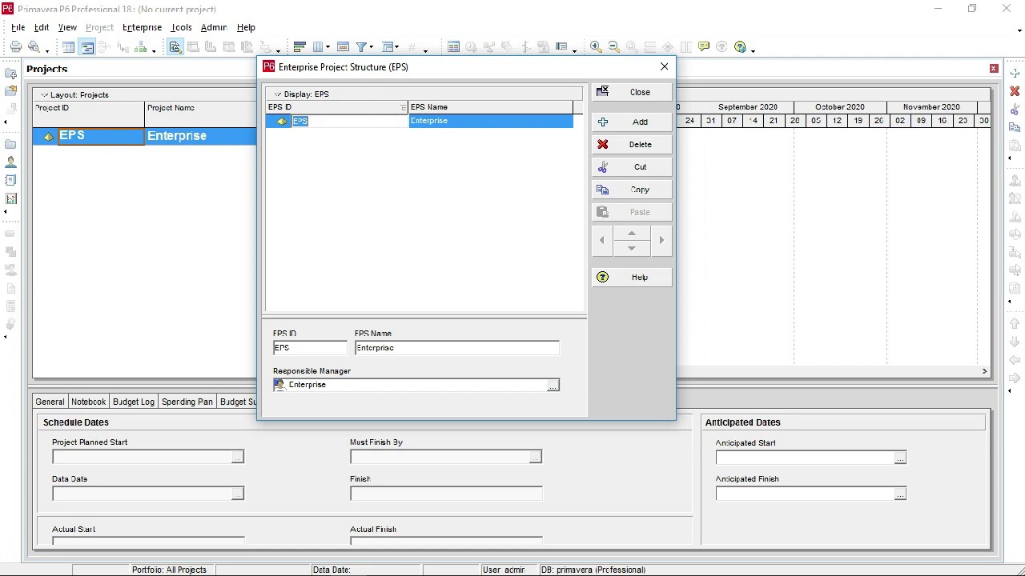
pyautogui.write('dss')
# Change the root node's EPS ID to DEC and its name to DESCON ENGINEERING
pyautogui.press('BackSpace')
pyautogui.press('BackSpace')
pyautogui.press('BackSpace')
pyautogui.click(446, 126)
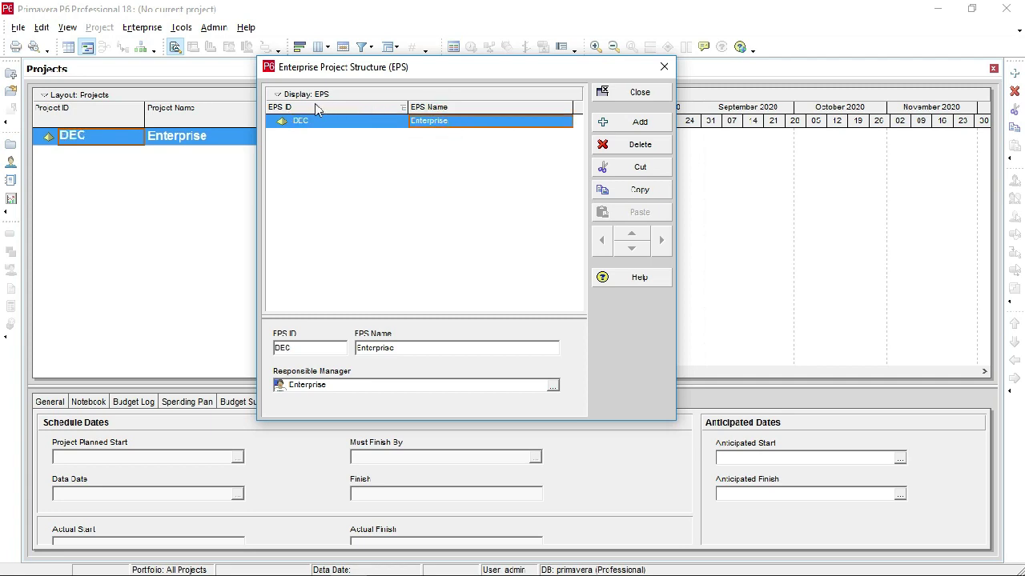
pyautogui.write('D')
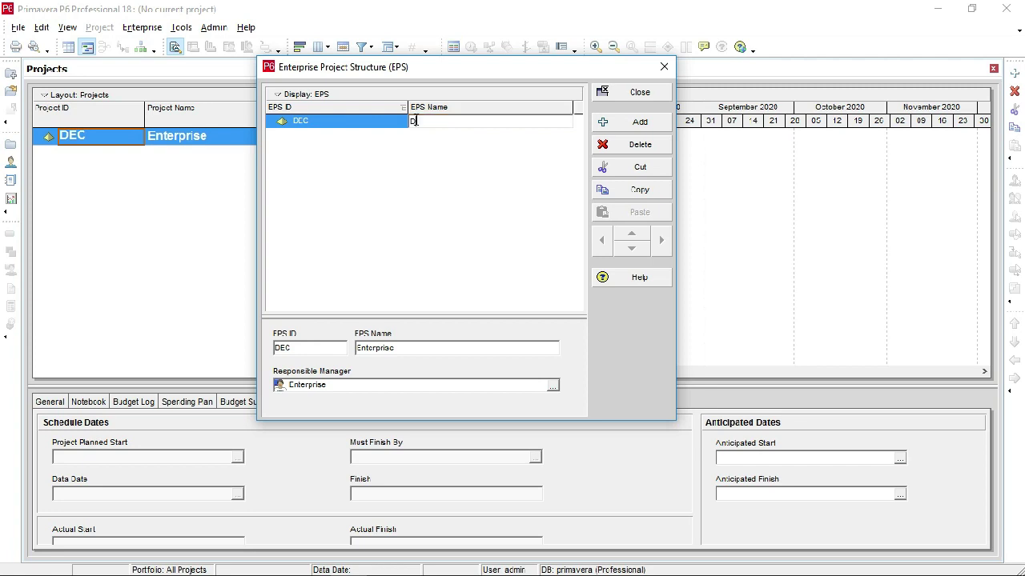
pyautogui.write('ESCON ENGINEERING')
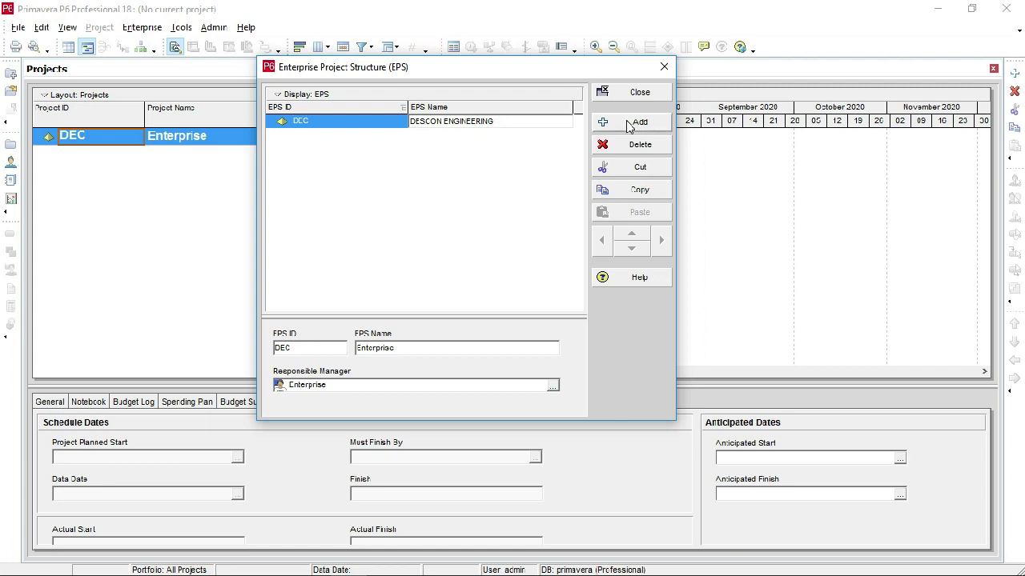
pyautogui.click(329, 156)
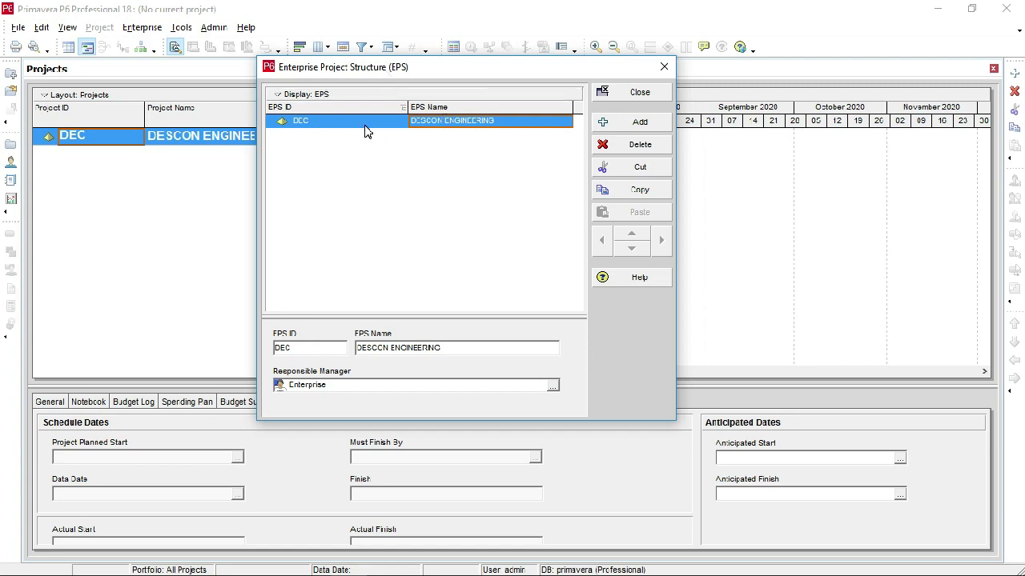
# Add child CONS named CONSTRUCTION under DEC, then add a second child node
pyautogui.click(617, 130)
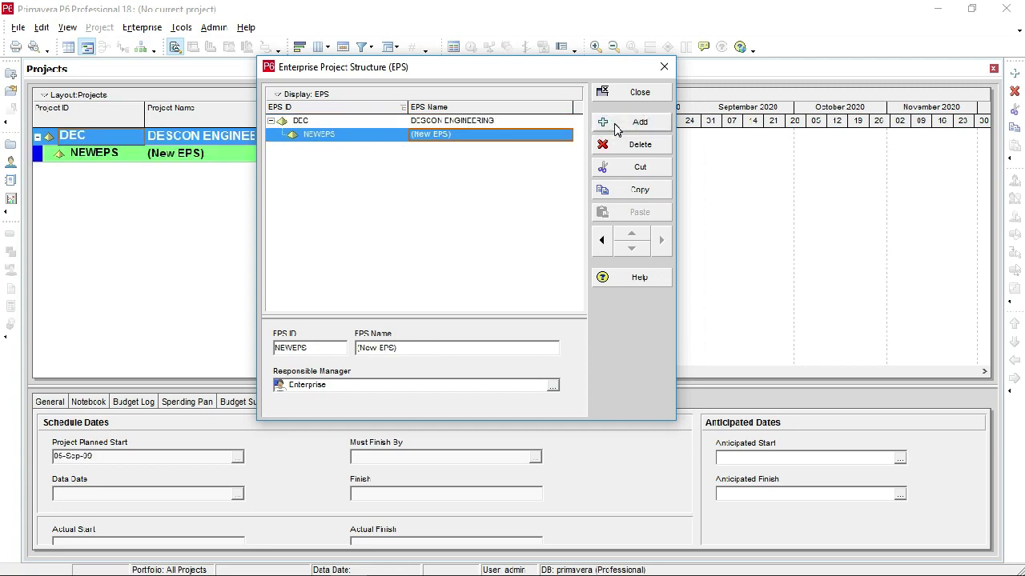
pyautogui.click(343, 138)
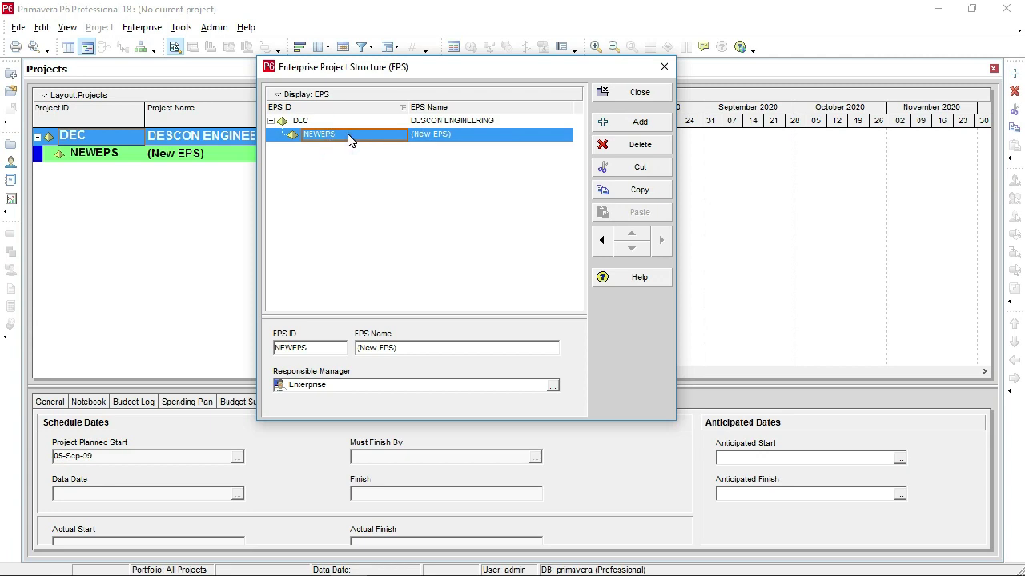
pyautogui.write('CONS')
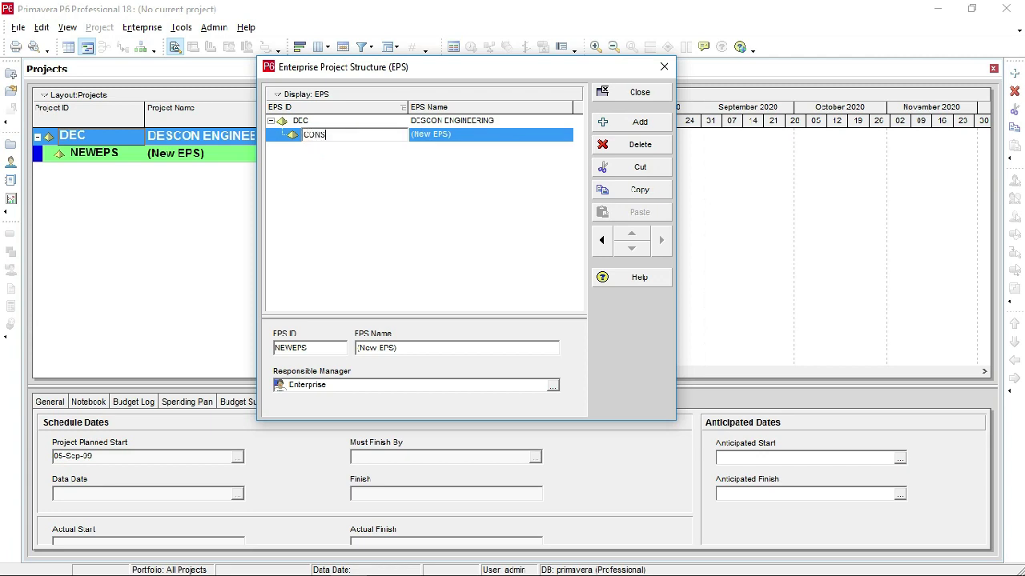
pyautogui.click(457, 135)
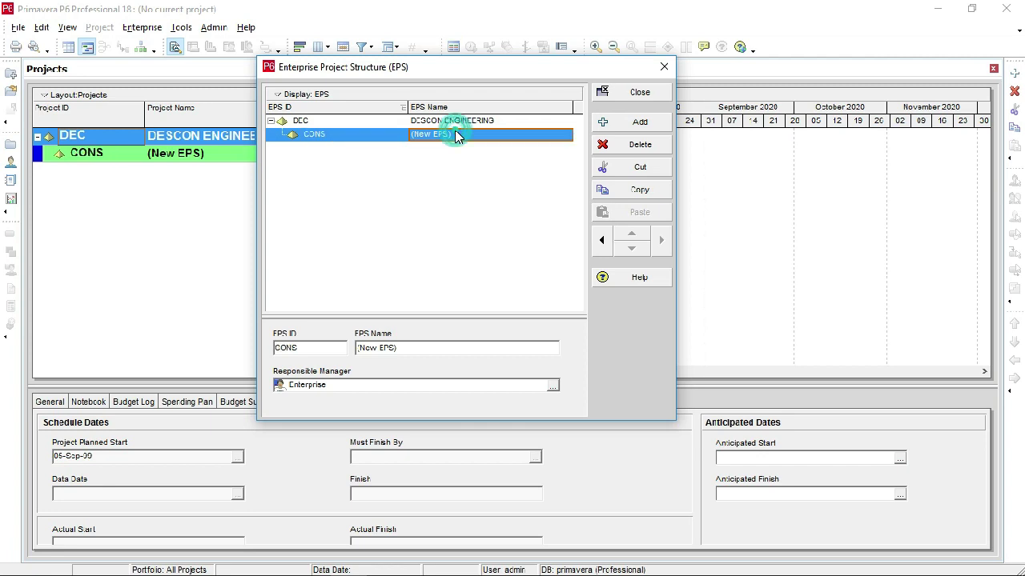
pyautogui.write('CON')
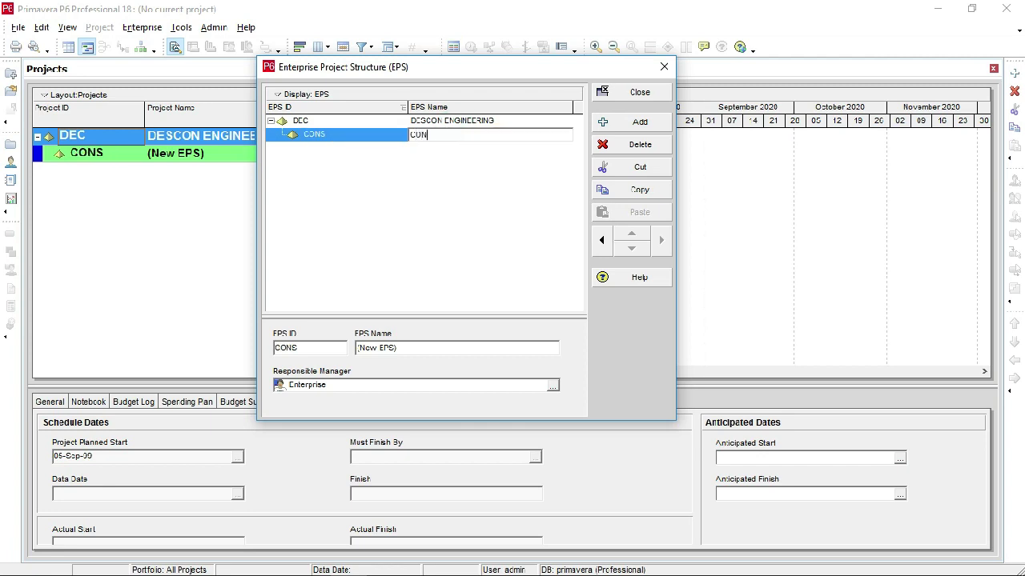
pyautogui.write('STRUCTION')
pyautogui.click(458, 125)
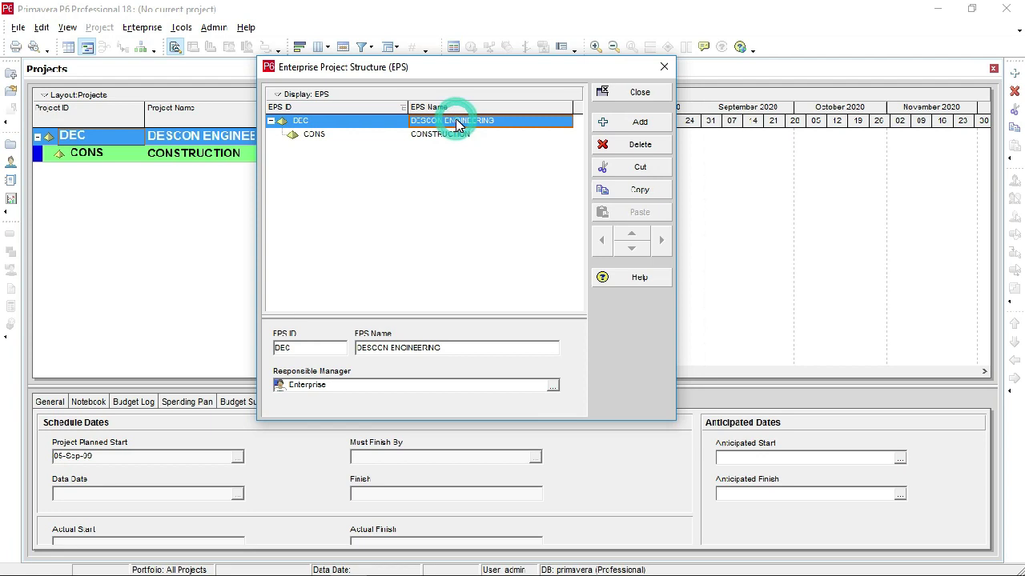
pyautogui.click(610, 127)
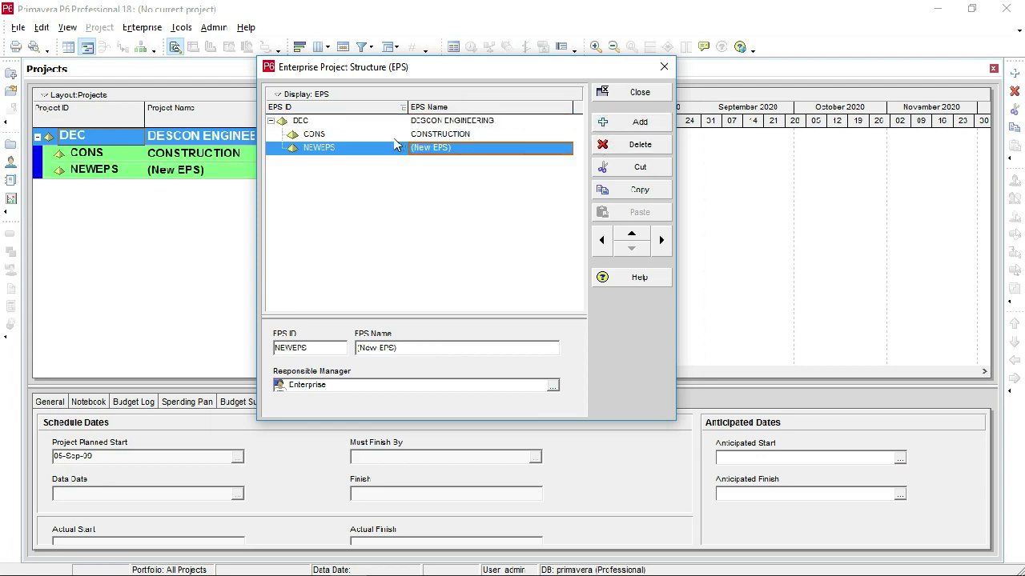
# Clear the half-typed ID on the new node and dismiss the missing Project ID warning
pyautogui.click(366, 150)
pyautogui.write('MEC')
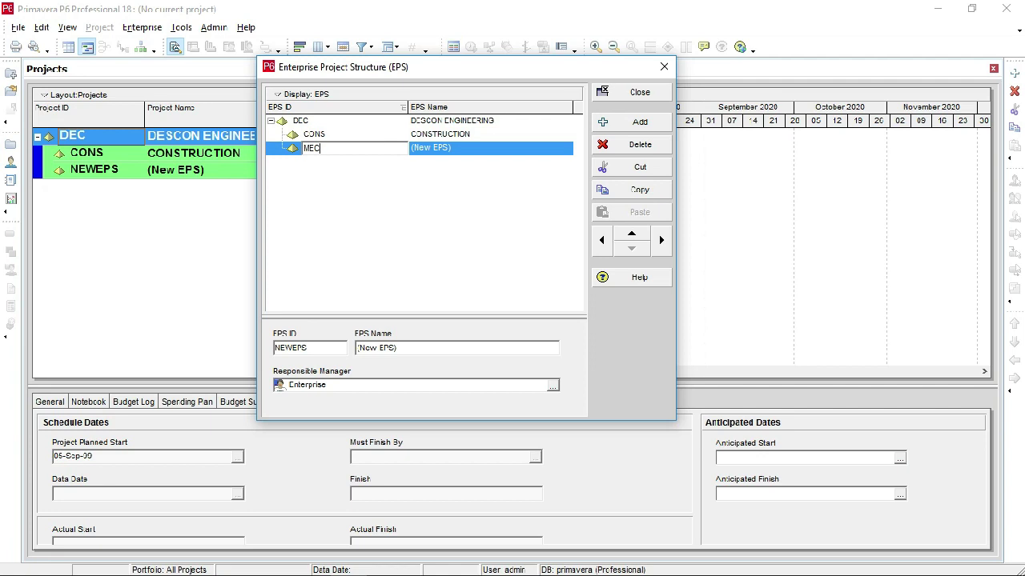
pyautogui.press('BackSpace')
pyautogui.press('BackSpace')
pyautogui.click(366, 133)
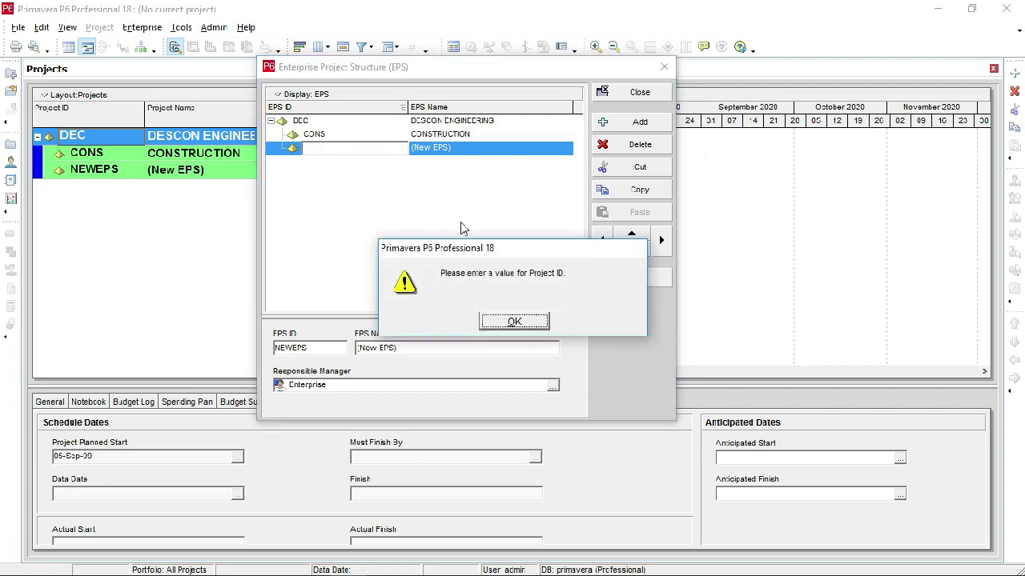
pyautogui.click(529, 320)
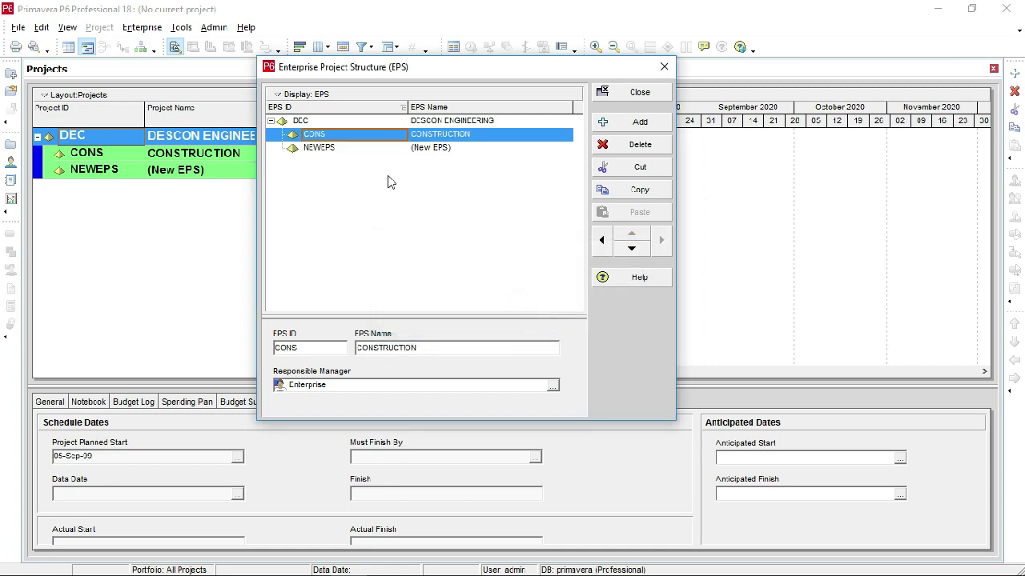
# Give the NEWEPS node EPS ID ENGG and name ENGINEERING
pyautogui.click(334, 148)
pyautogui.press('BackSpace')
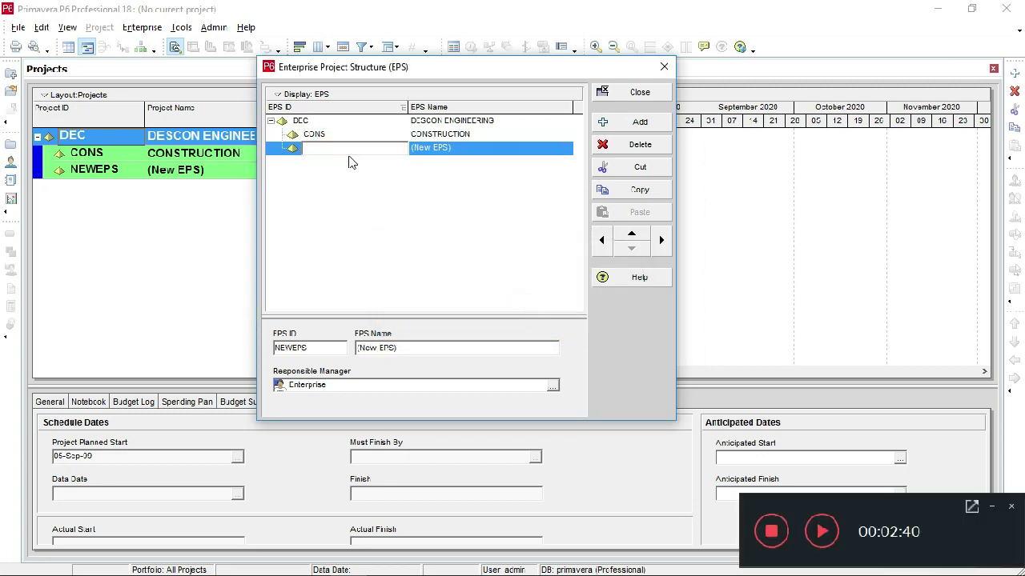
pyautogui.write('E')
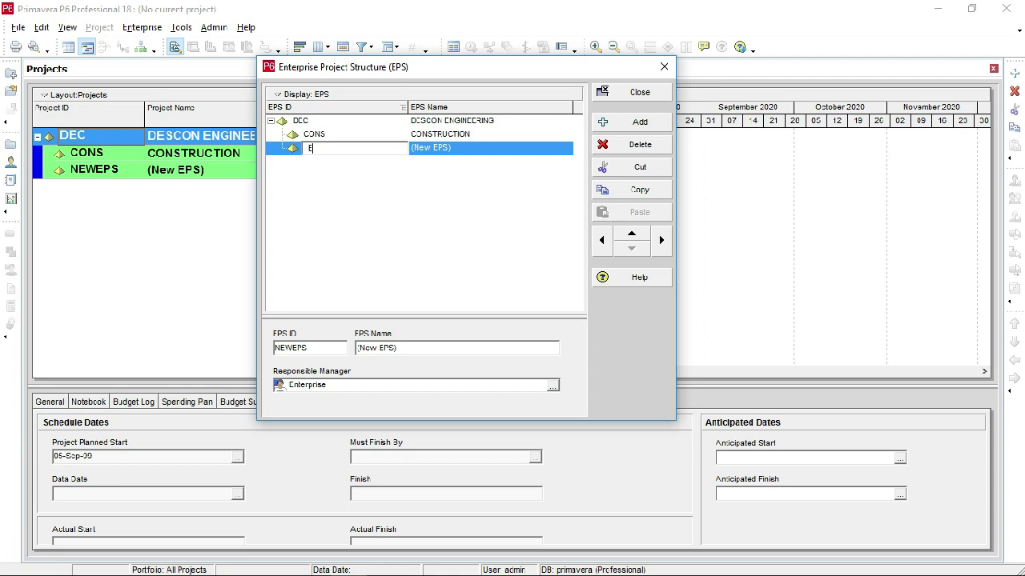
pyautogui.write('NGG')
pyautogui.click(442, 149)
pyautogui.write('ENG')
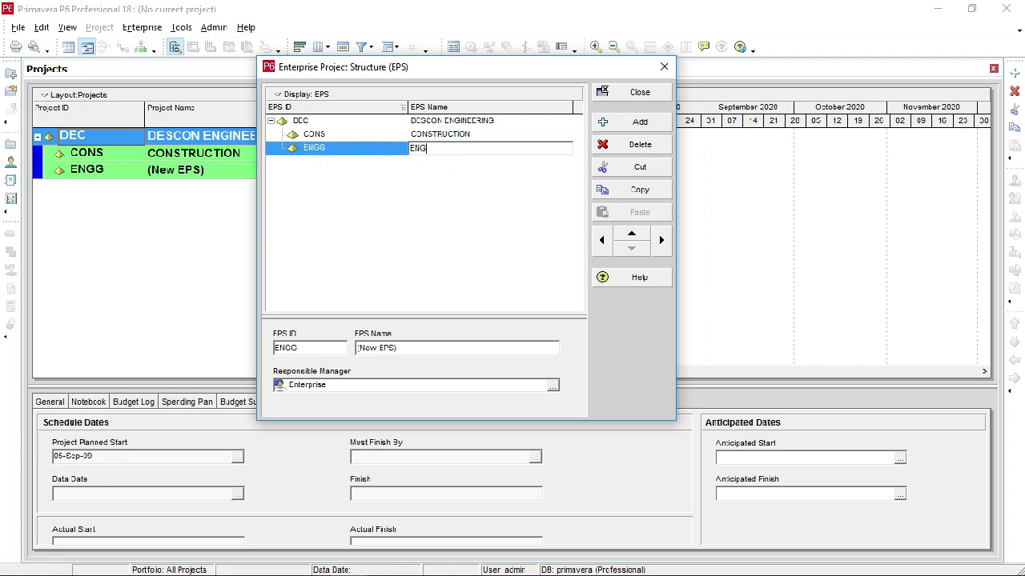
pyautogui.write('INEERING')
# Add a third child below ENGG with EPS ID PROC and name PROCUREMENT
pyautogui.click(653, 121)
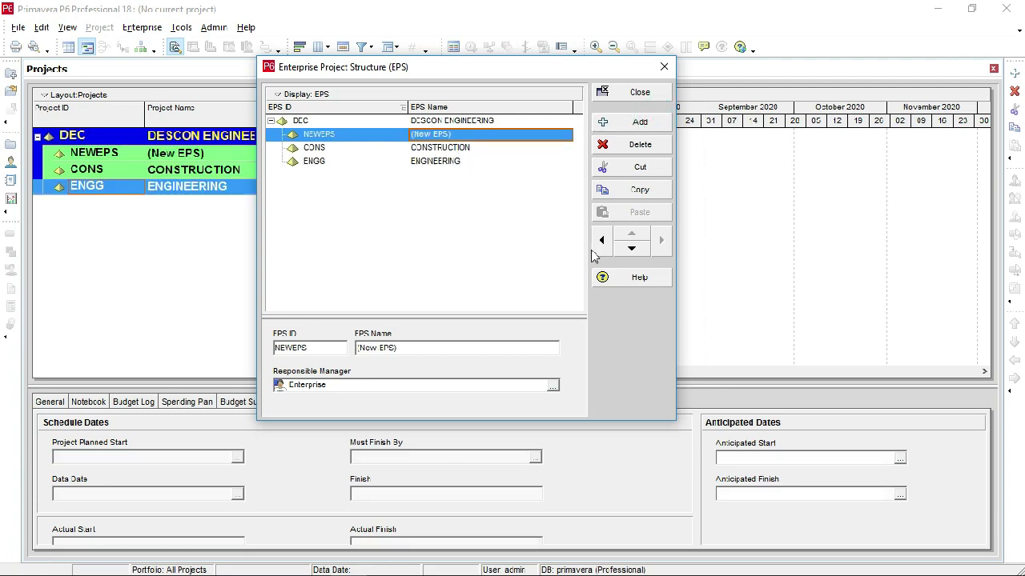
pyautogui.click(627, 250)
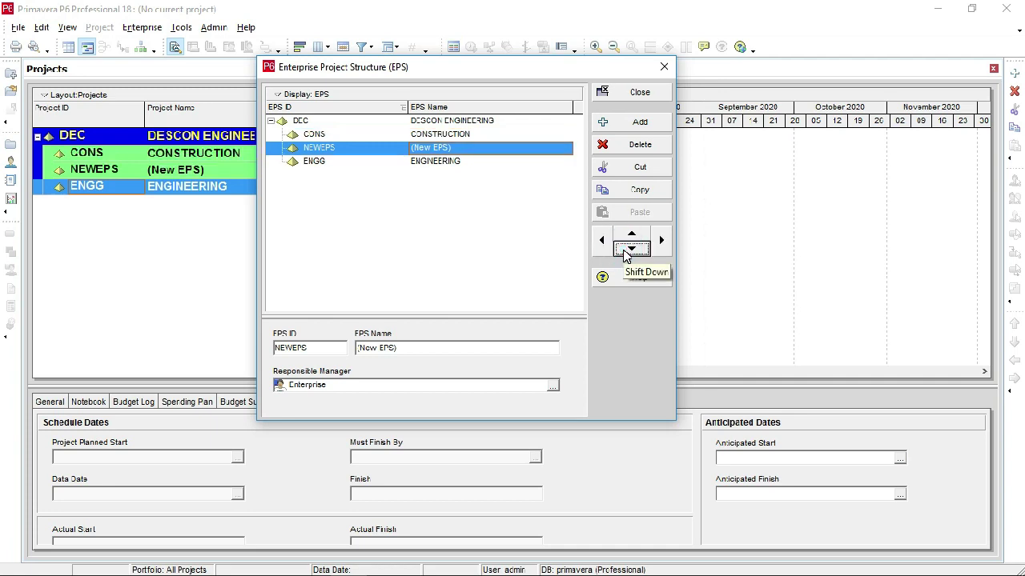
pyautogui.click(627, 250)
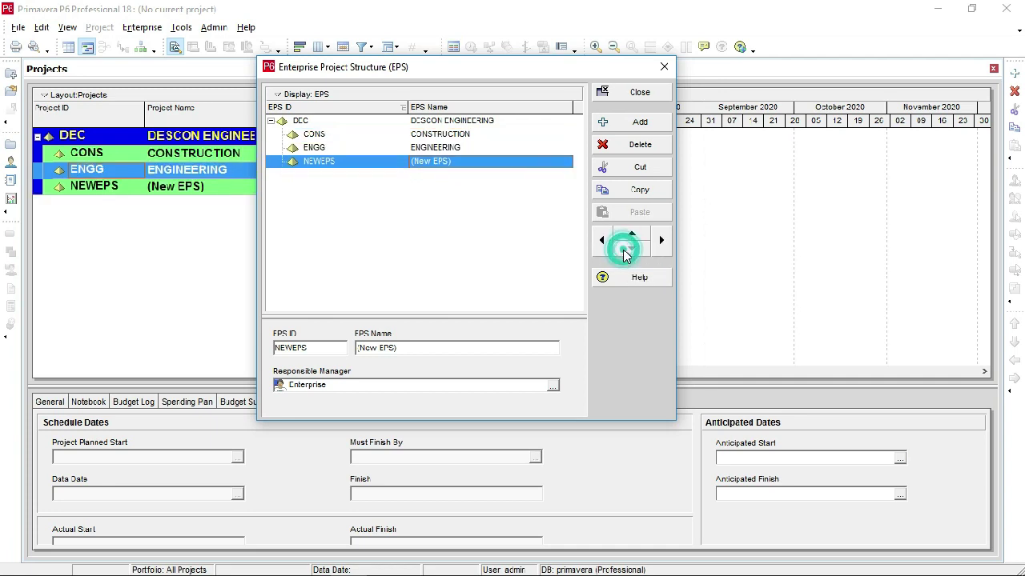
pyautogui.click(388, 163)
pyautogui.write('PR')
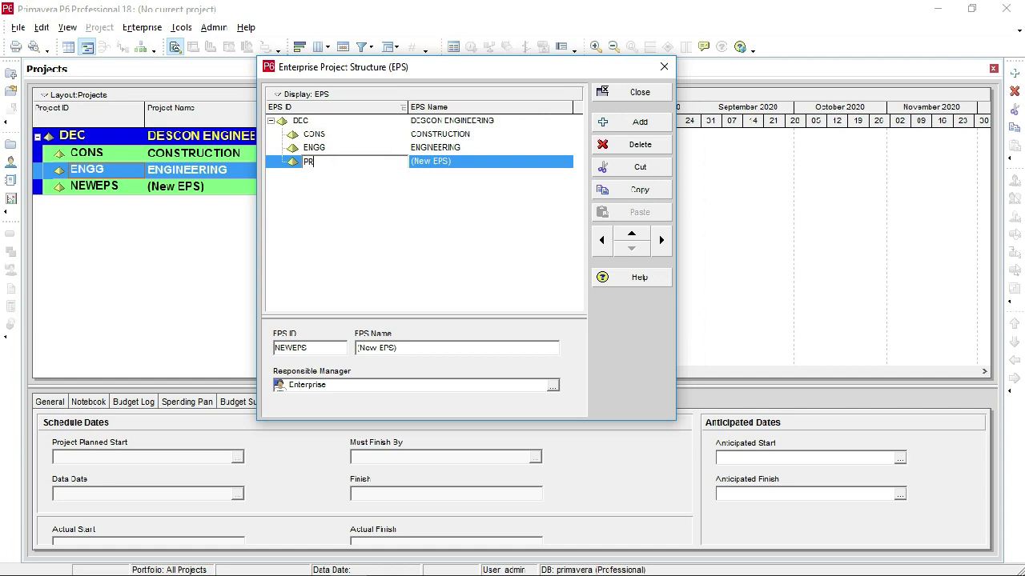
pyautogui.write('OC')
pyautogui.click(489, 166)
pyautogui.write('P')
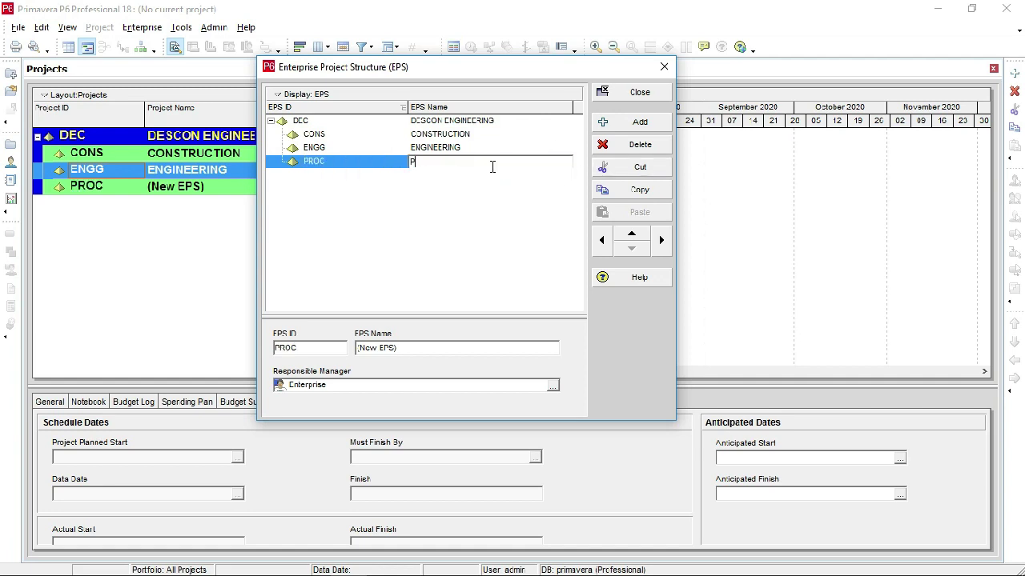
pyautogui.write('ROCUREMENT')
pyautogui.click(427, 192)
pyautogui.click(426, 164)
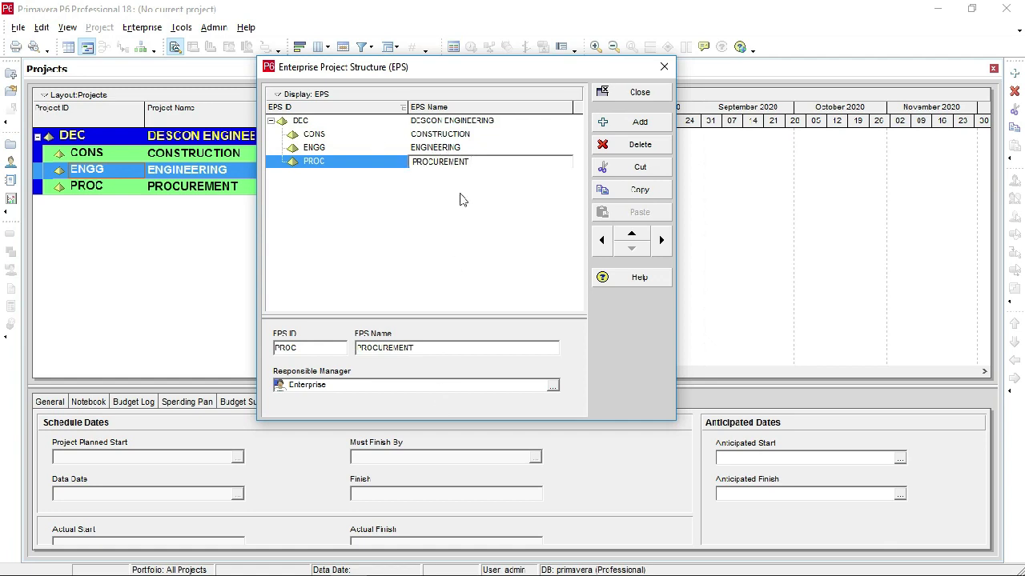
# Dismiss the missing Project Name warning on the CONS node and reselect CONS
pyautogui.click(433, 136)
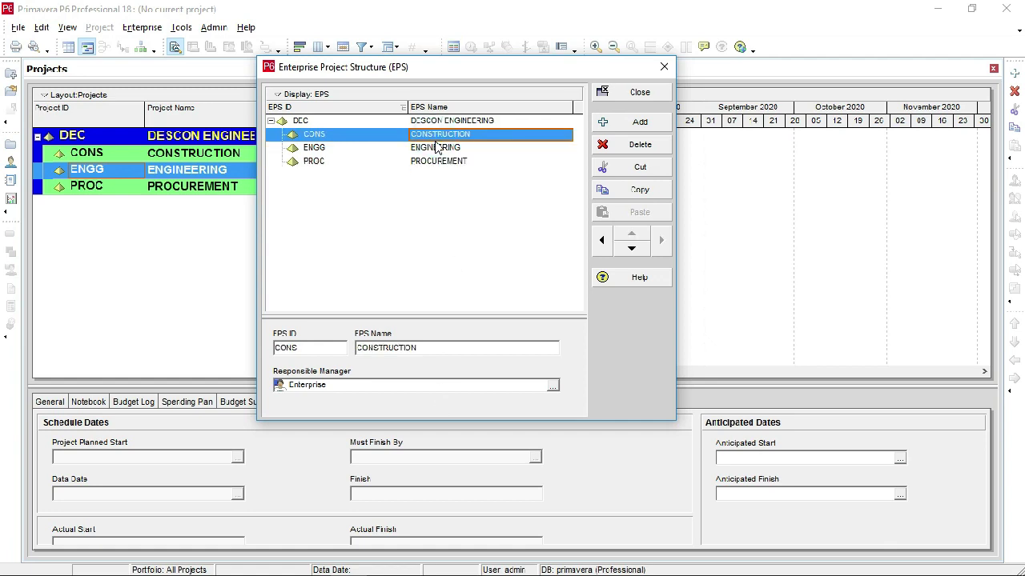
pyautogui.click(373, 179)
pyautogui.click(490, 323)
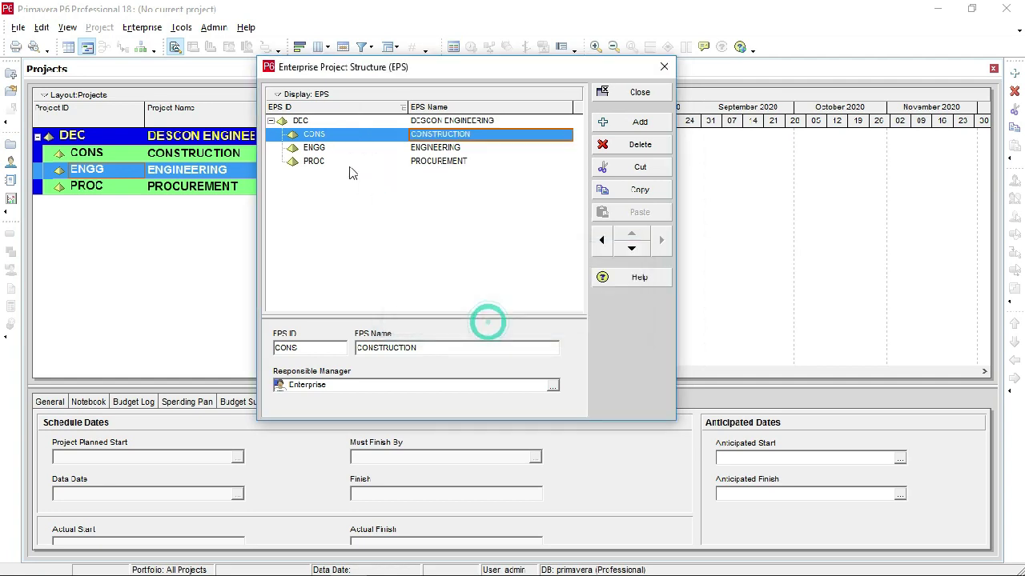
pyautogui.click(345, 135)
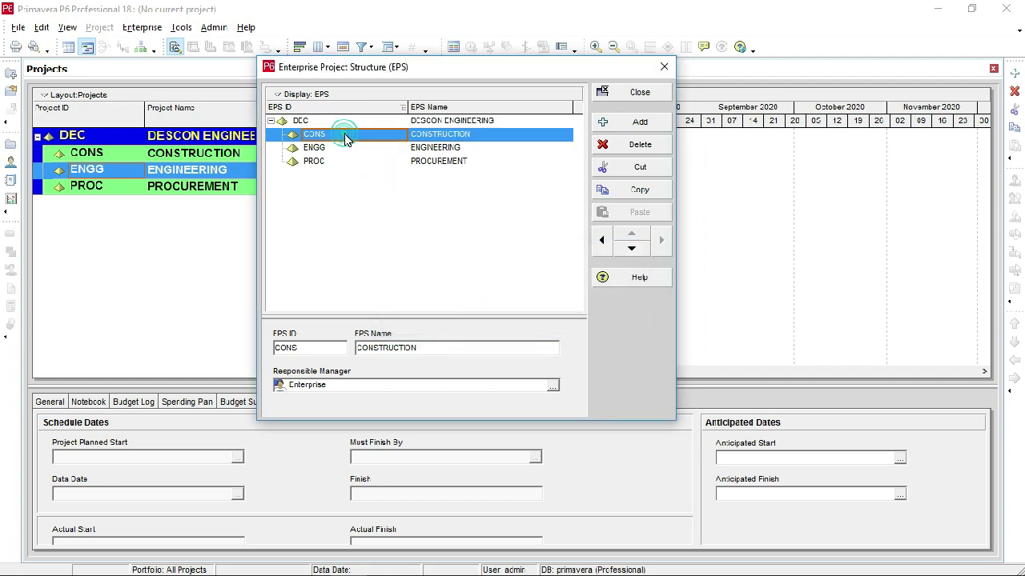
# Add three new EPS nodes and nest NEWEPS-2 under CONS
pyautogui.click(614, 126)
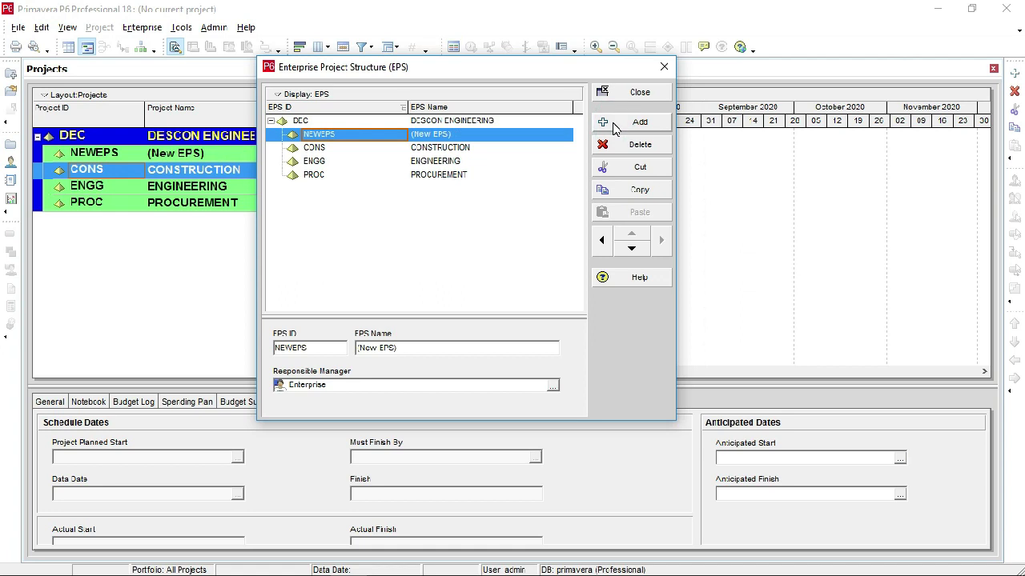
pyautogui.click(615, 124)
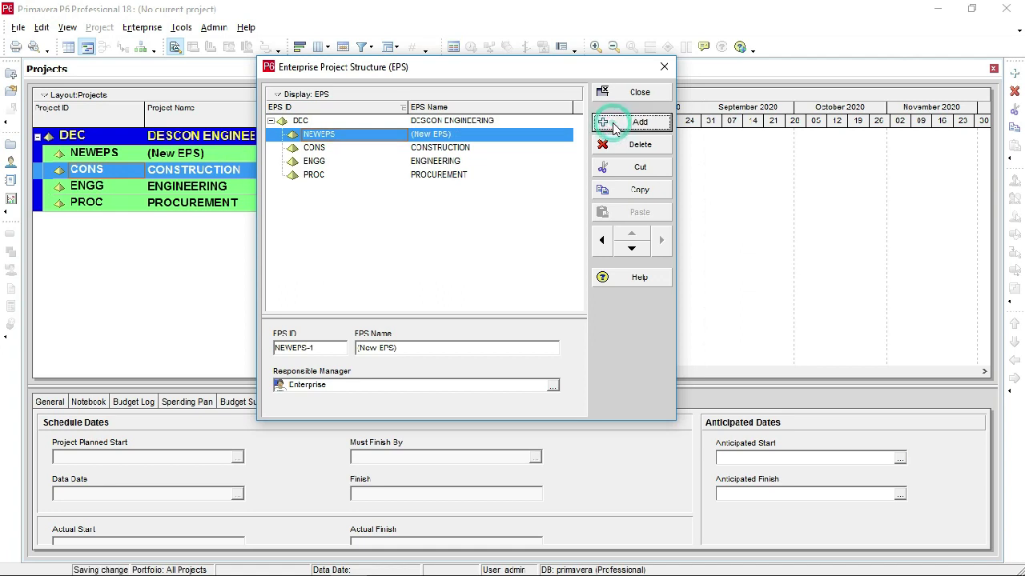
pyautogui.click(615, 125)
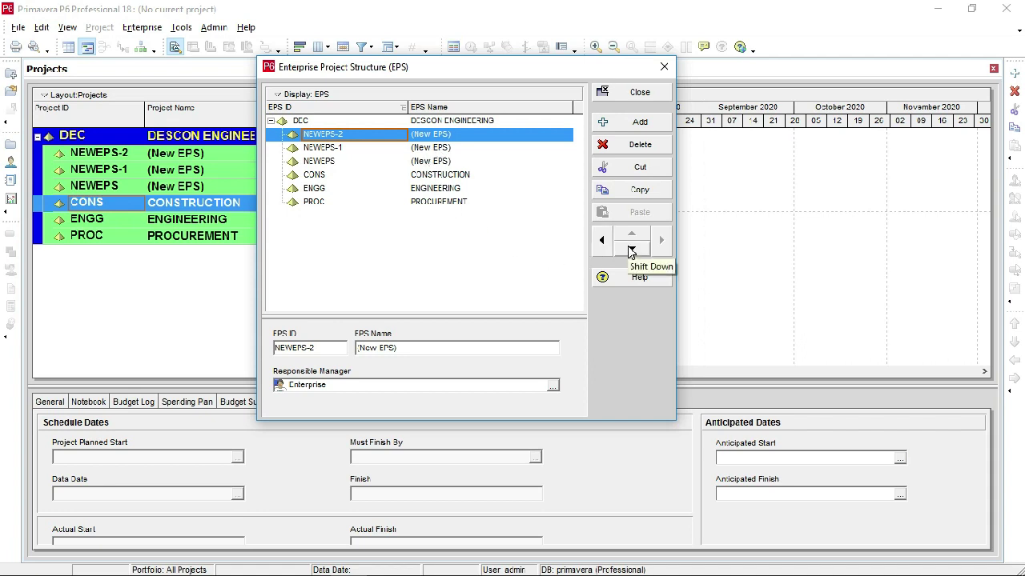
pyautogui.click(631, 249)
pyautogui.click(631, 249)
pyautogui.click(631, 249)
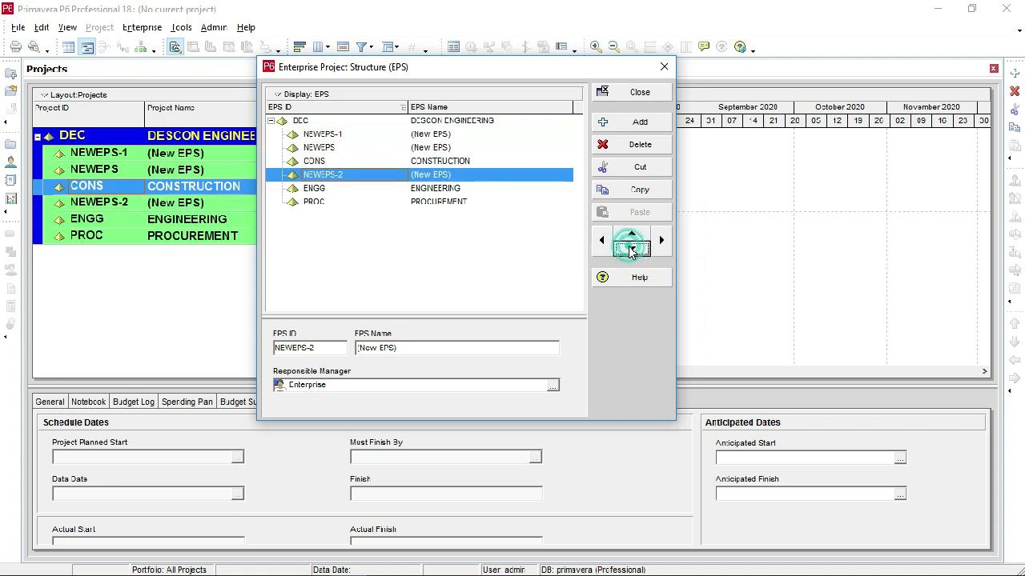
pyautogui.click(658, 250)
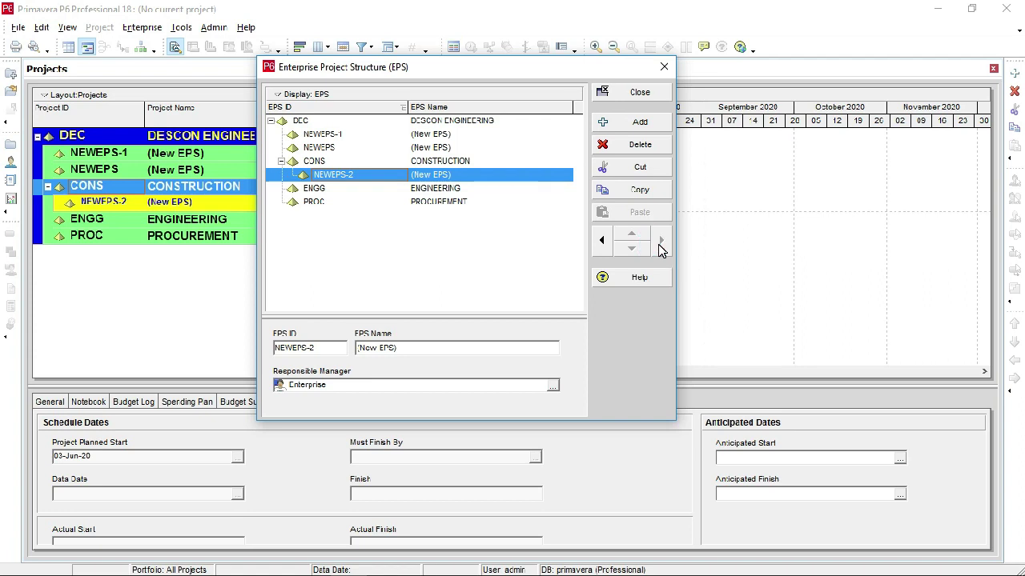
# Move NEWEPS down and nest it under CONS
pyautogui.click(366, 148)
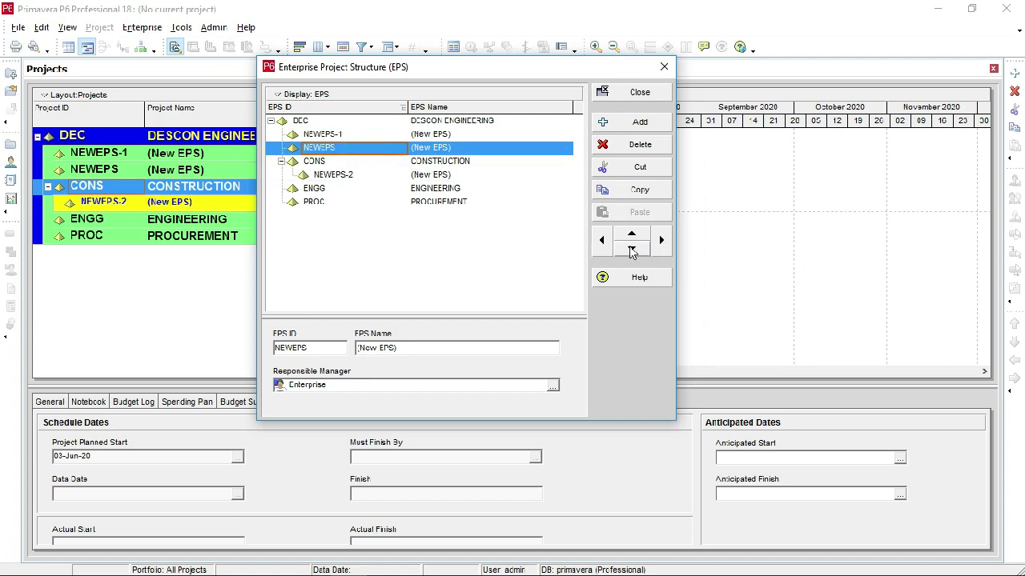
pyautogui.click(631, 249)
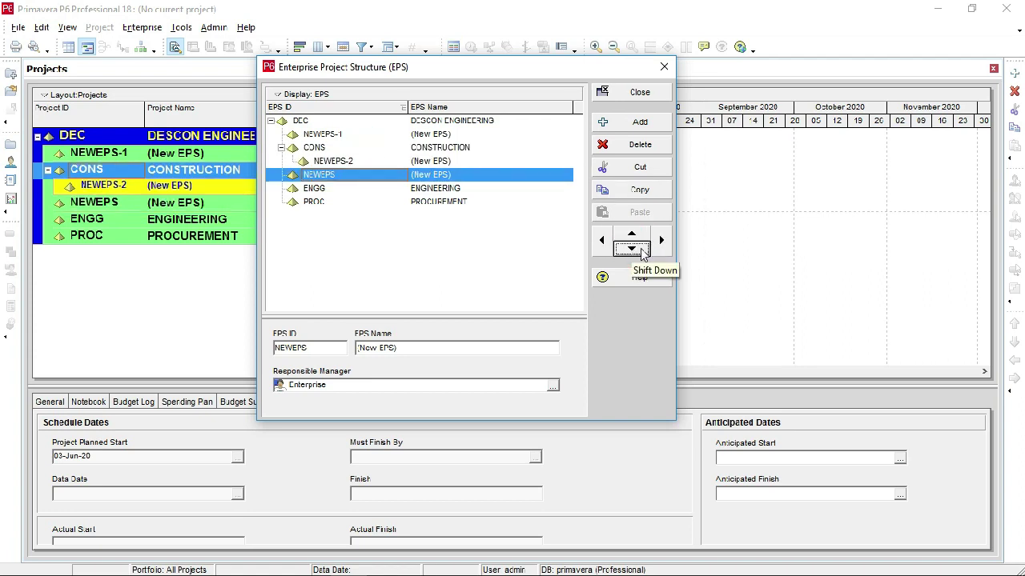
pyautogui.click(633, 237)
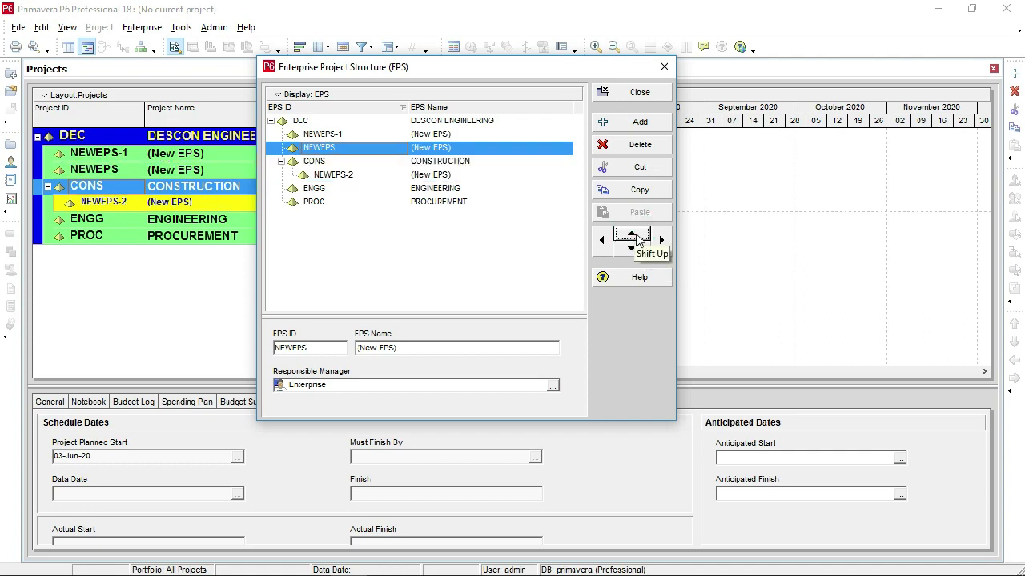
pyautogui.click(659, 244)
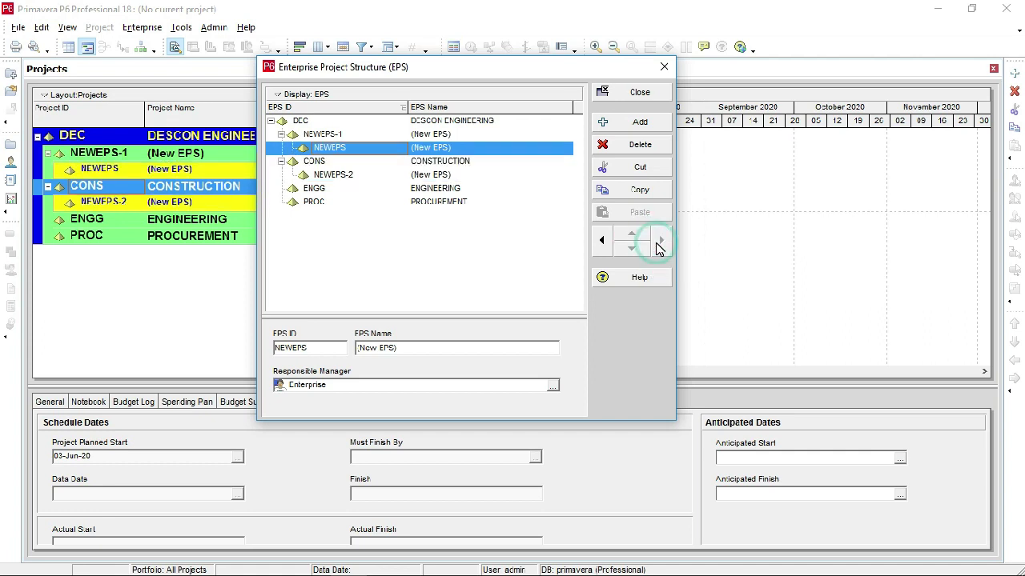
pyautogui.click(616, 242)
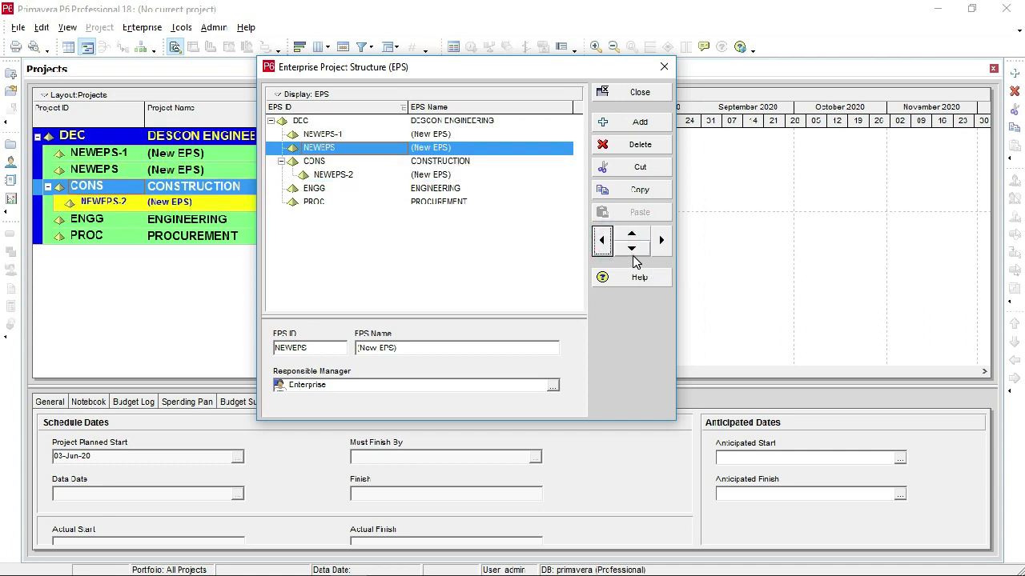
pyautogui.click(632, 250)
pyautogui.click(660, 240)
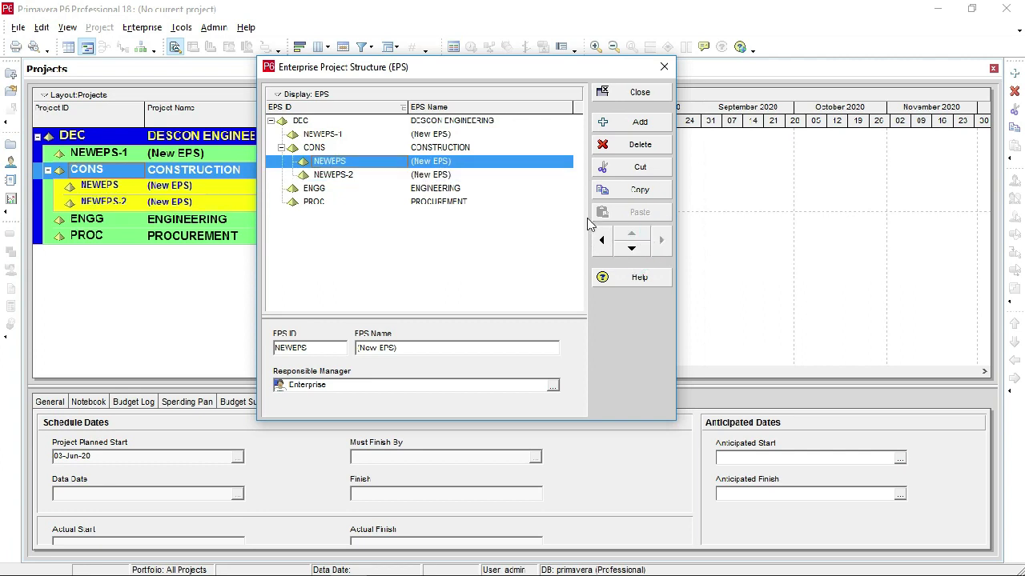
# Nest NEWEPS-1 under CONS as well, then select NEWEPS
pyautogui.click(355, 135)
pyautogui.click(632, 250)
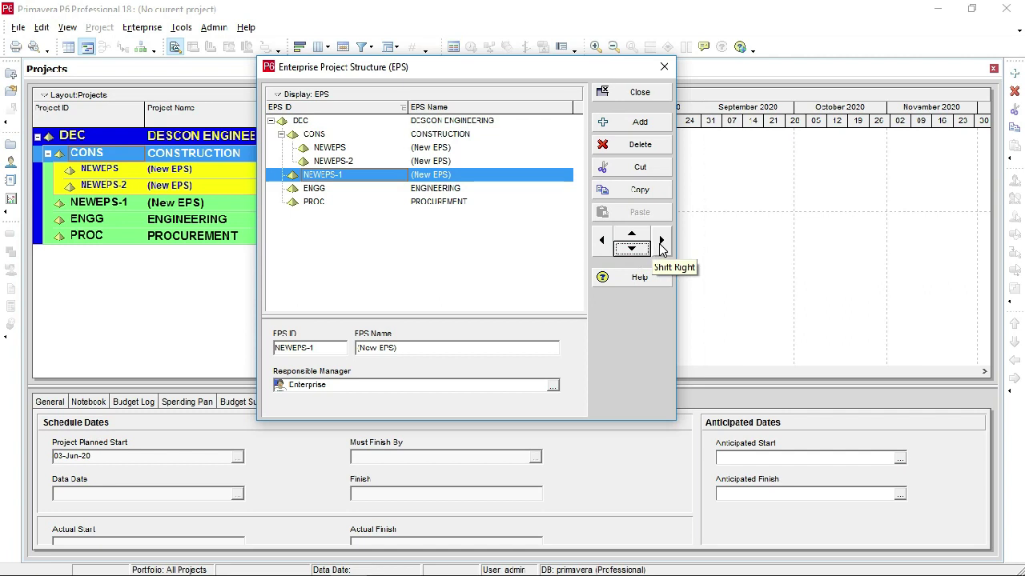
pyautogui.click(661, 242)
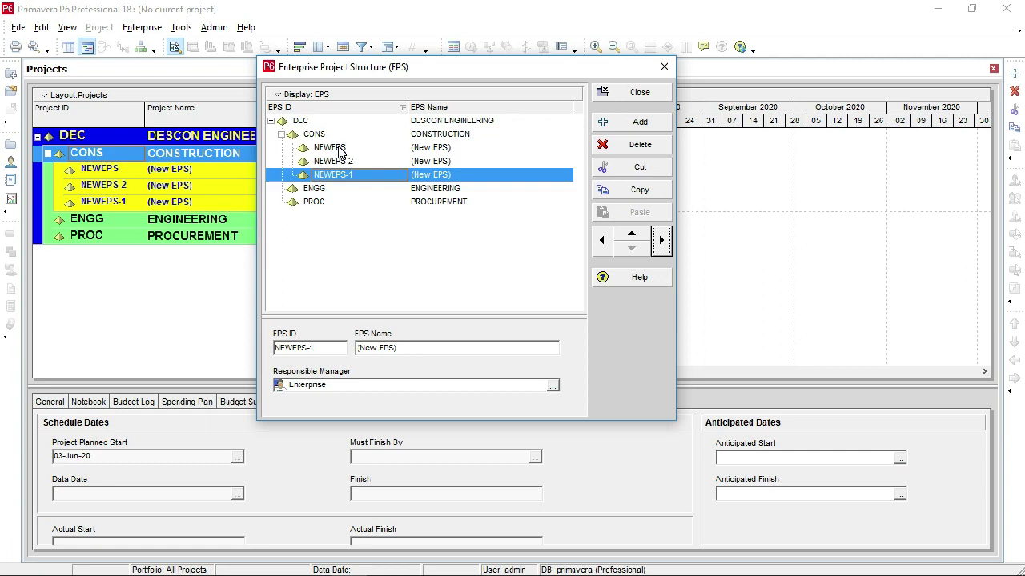
pyautogui.click(339, 149)
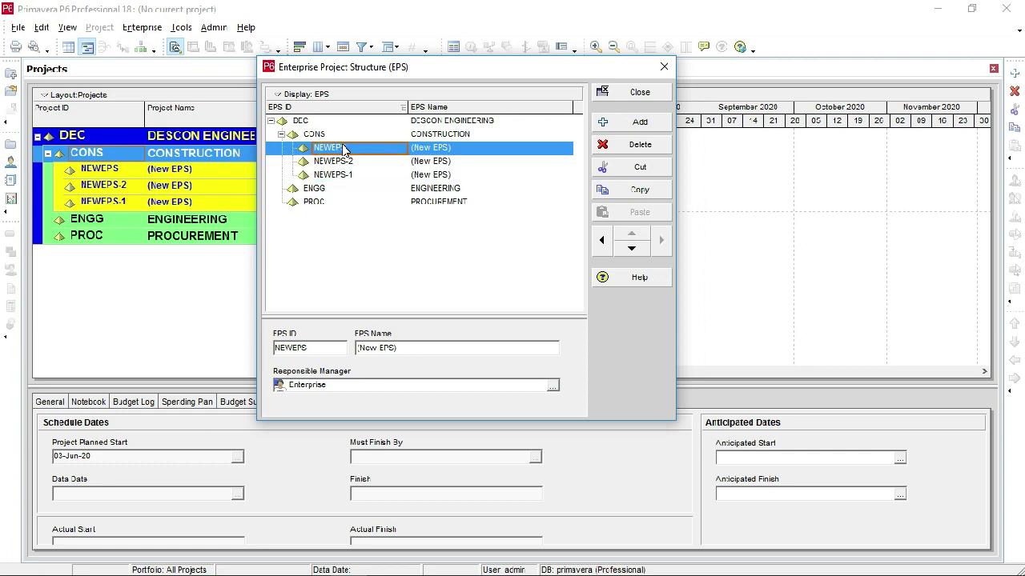
# Set the first CONS child's ID and name to CIVIL
pyautogui.write('CIV')
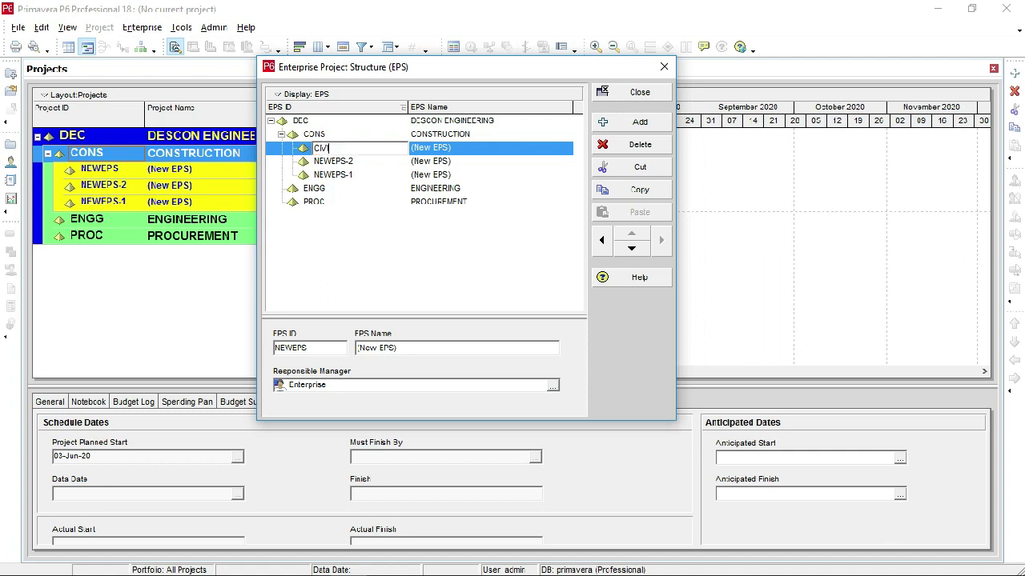
pyautogui.write('IL')
pyautogui.click(457, 149)
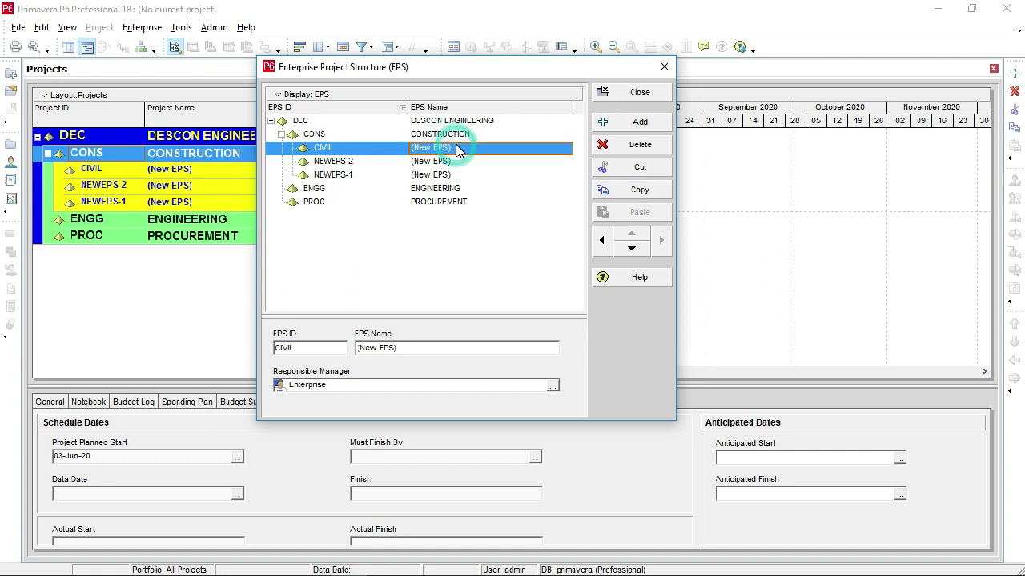
pyautogui.write('CIVIL')
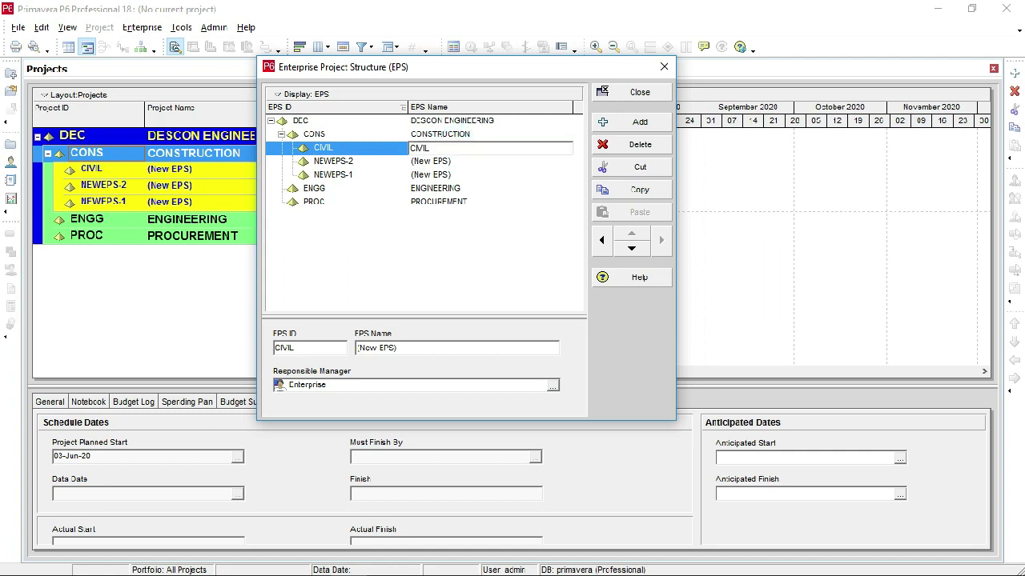
# Rename NEWEPS-2 to ID MECH with name MECHANICAL
pyautogui.click(345, 164)
pyautogui.click(340, 160)
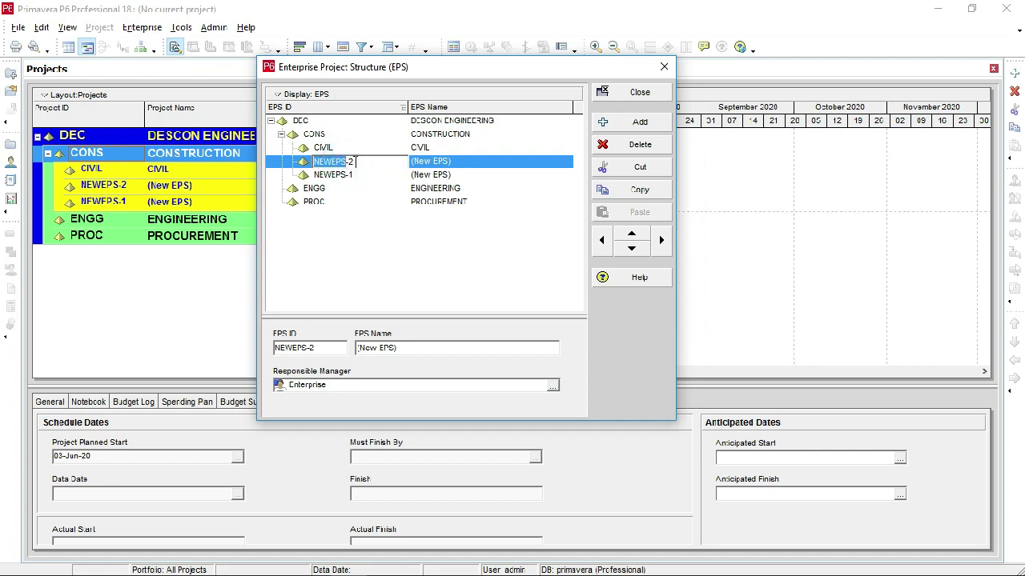
pyautogui.click(351, 162)
pyautogui.write('MECH')
pyautogui.click(470, 161)
pyautogui.write('MEC')
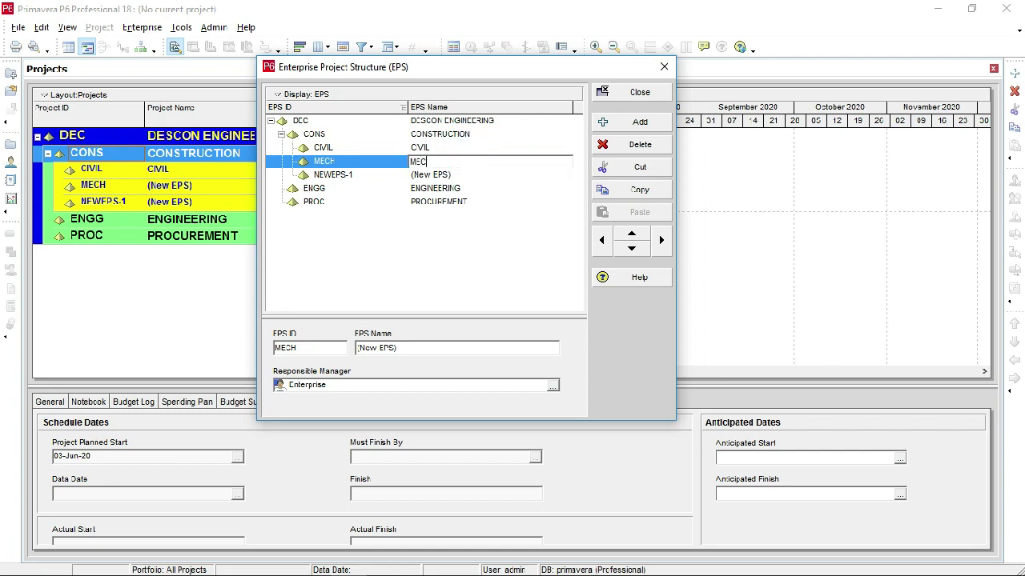
pyautogui.write('HANICAL')
# Rename NEWEPS-1 to ID ELEC with name ELECTRICAL
pyautogui.click(370, 176)
pyautogui.write('EC')
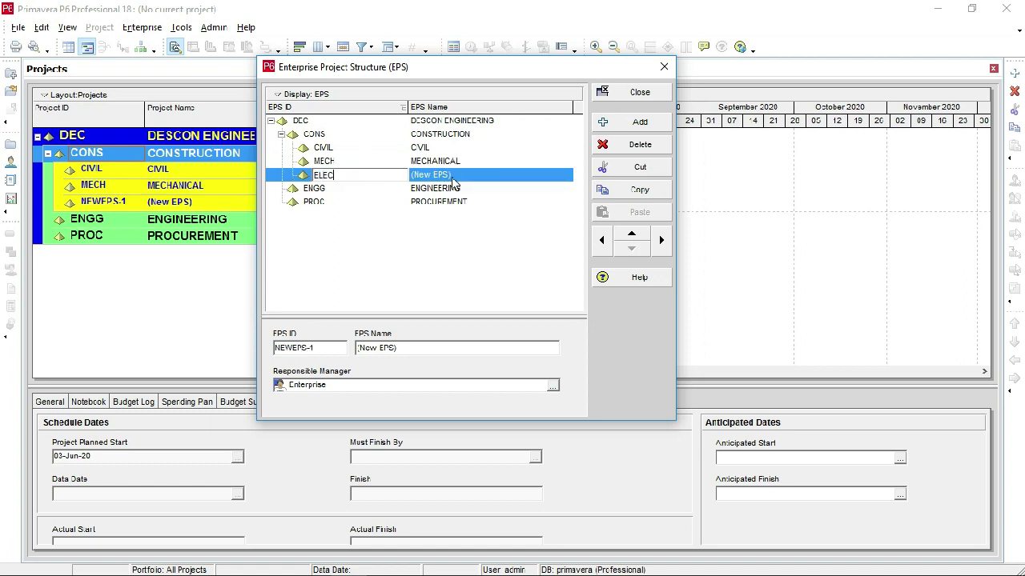
pyautogui.click(453, 174)
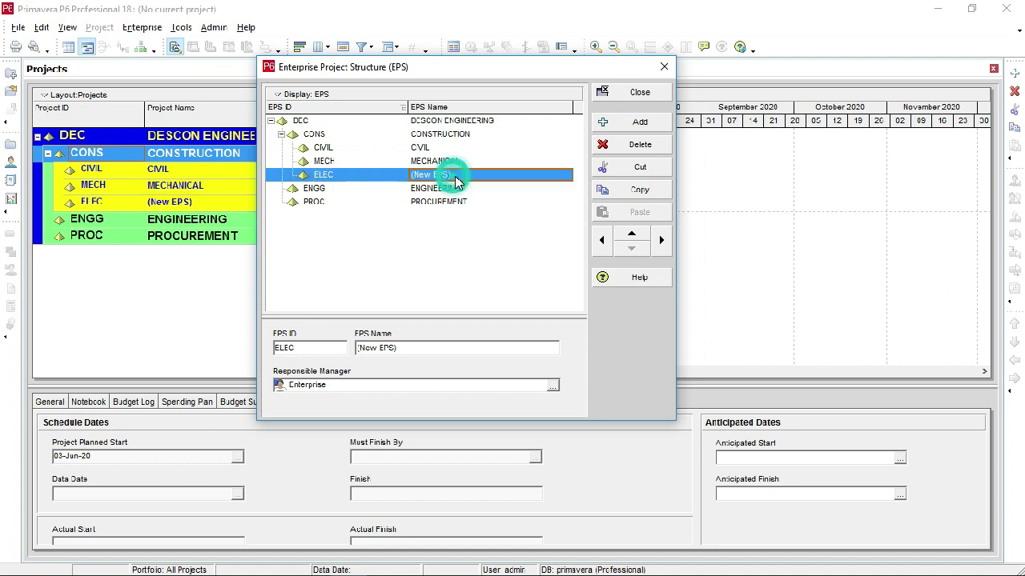
pyautogui.write('ELECTRICAL')
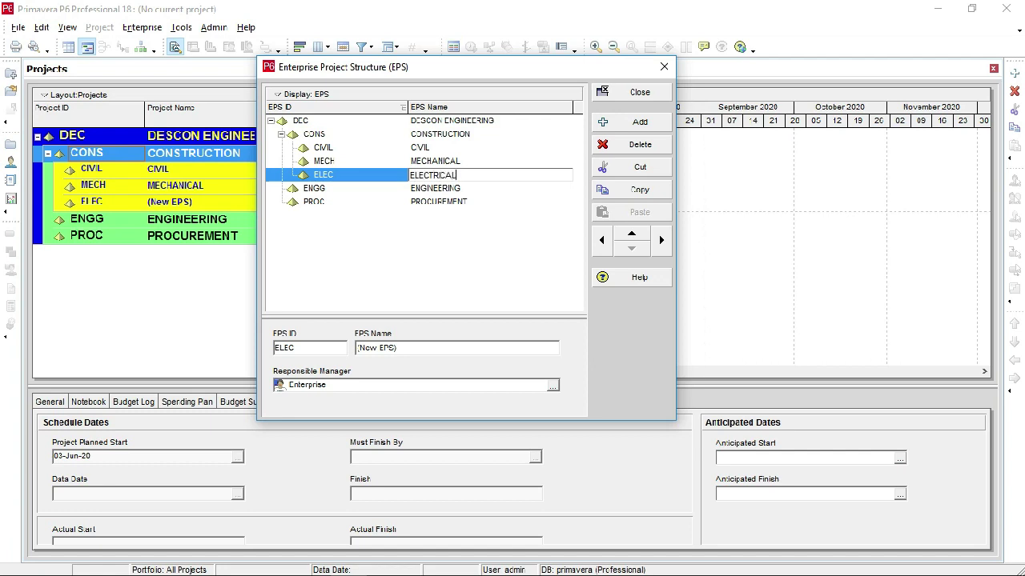
pyautogui.click(412, 191)
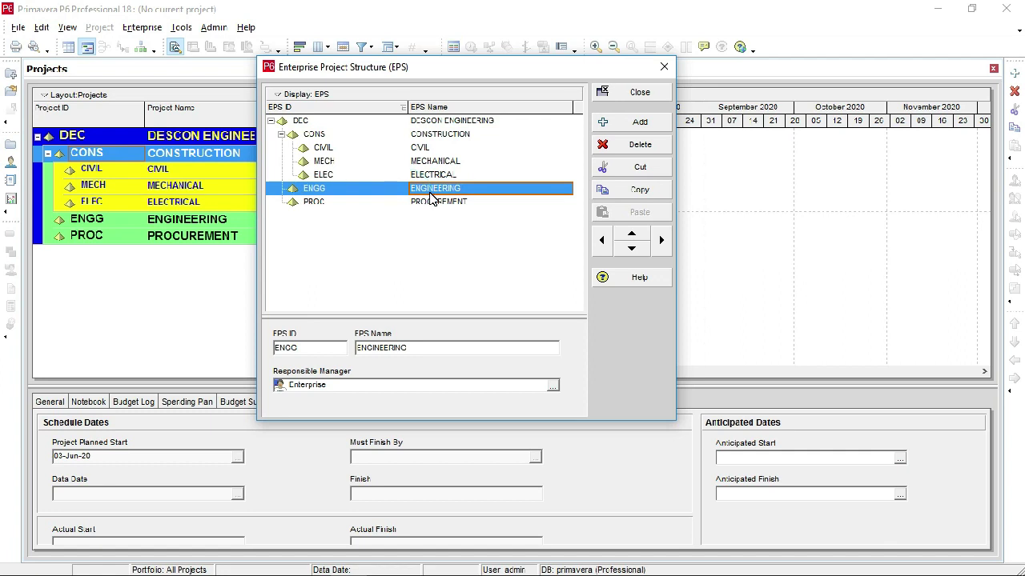
# Dismiss the missing project name warning raised on the ENGG node
pyautogui.press('BackSpace')
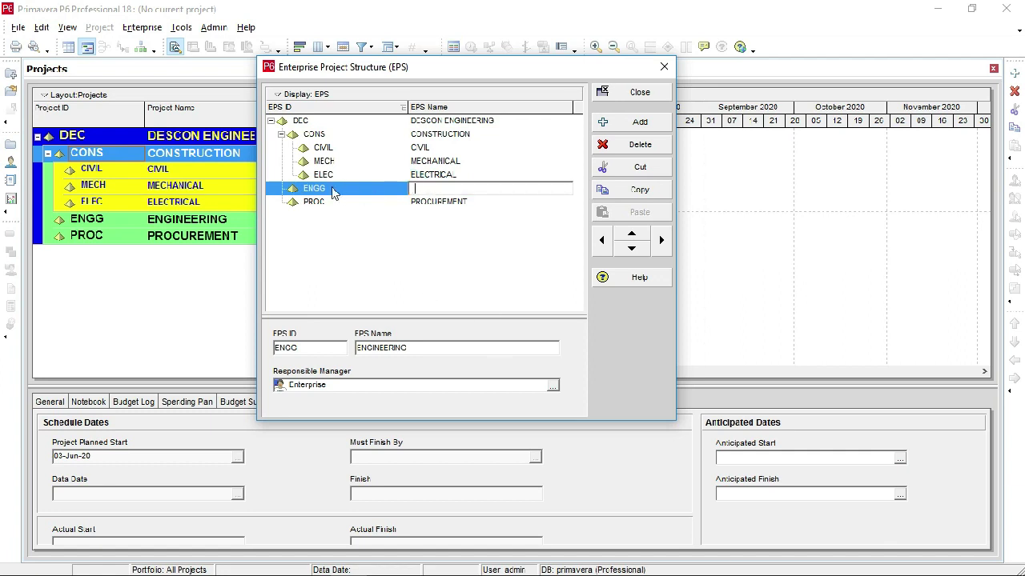
pyautogui.click(604, 126)
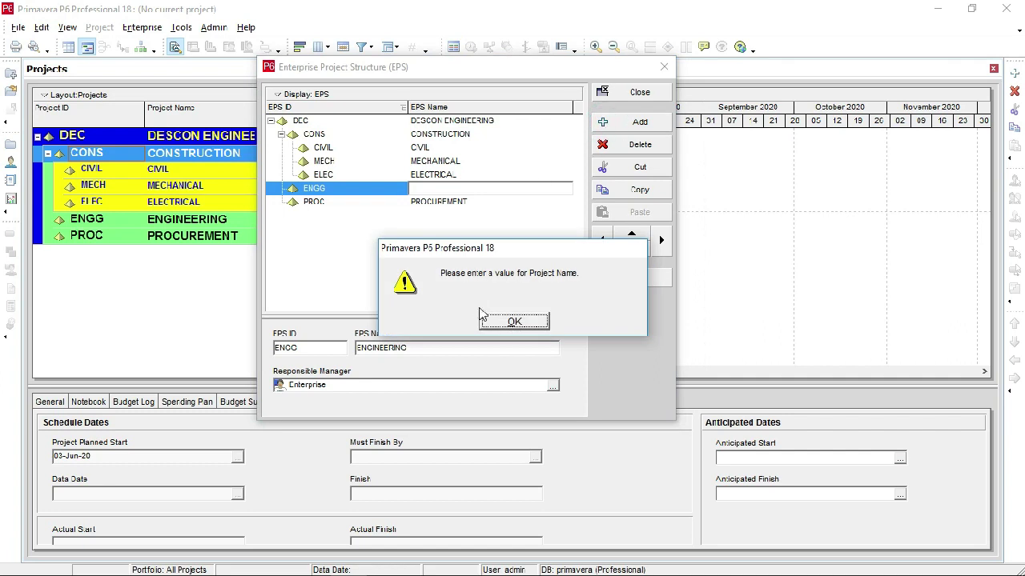
pyautogui.click(485, 321)
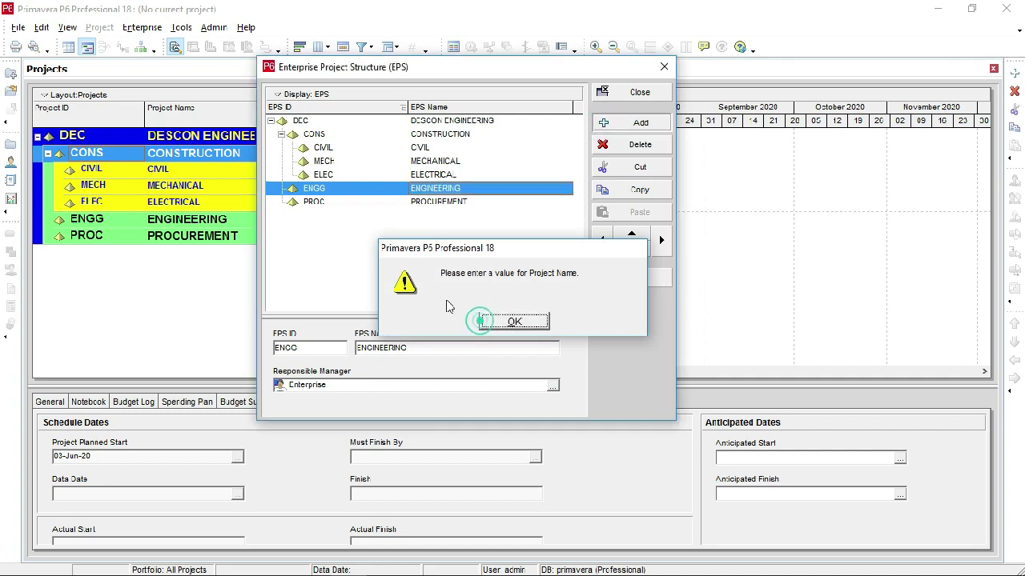
# Add a new EPS node, nest it under ENGG, and start entering its ID
pyautogui.click(603, 122)
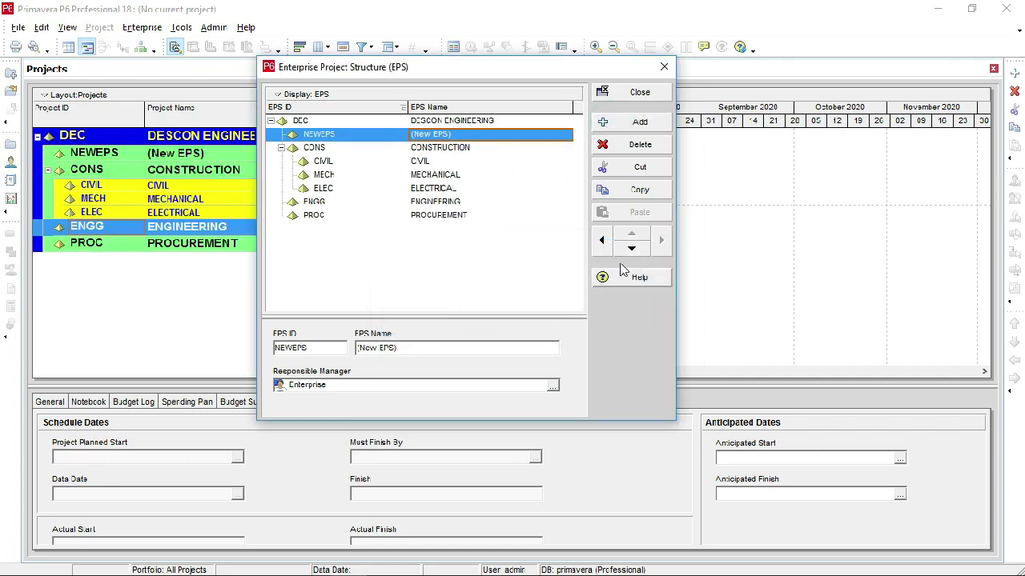
pyautogui.click(630, 248)
pyautogui.click(629, 248)
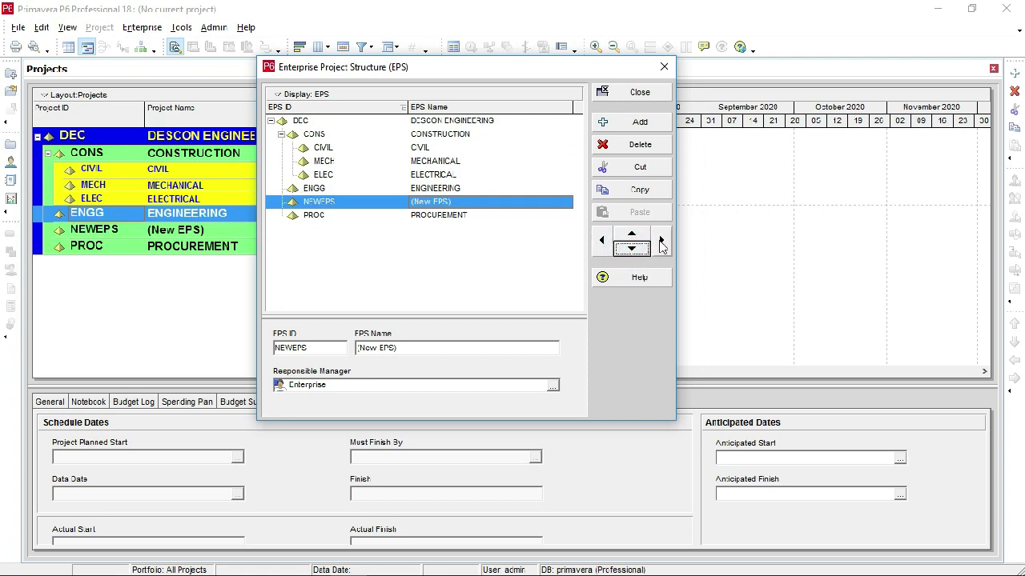
pyautogui.click(661, 240)
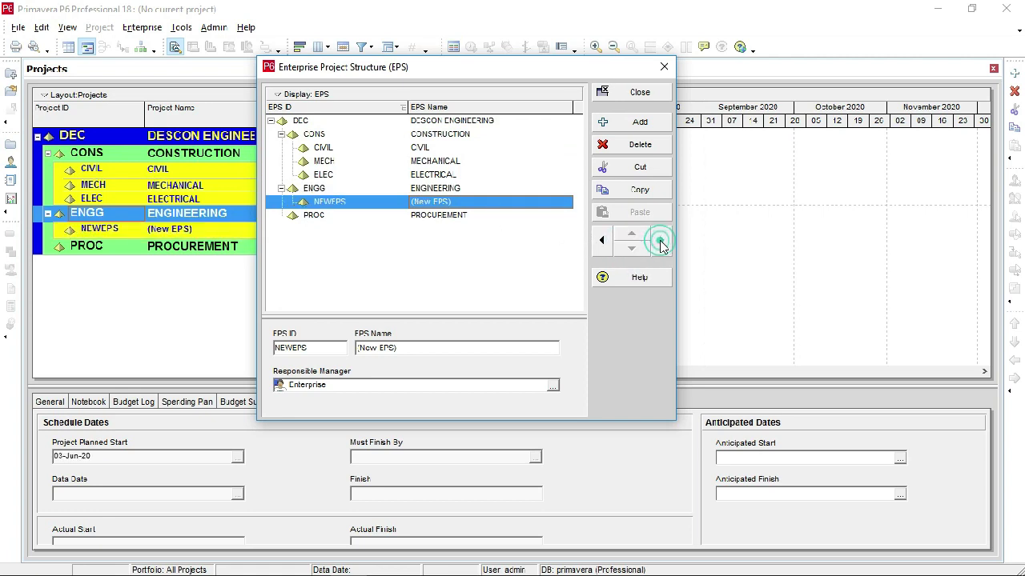
pyautogui.click(337, 202)
pyautogui.write('E')
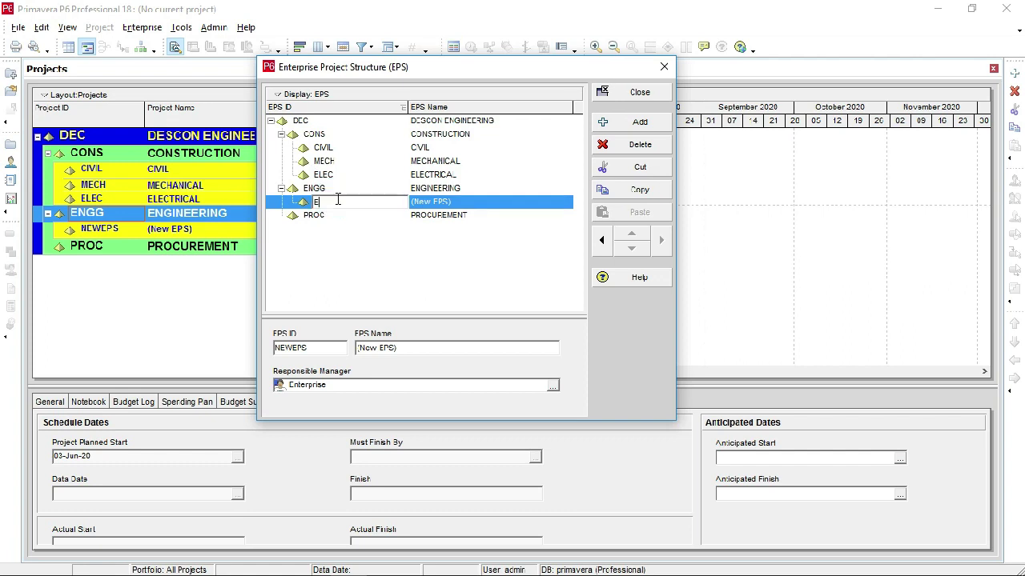
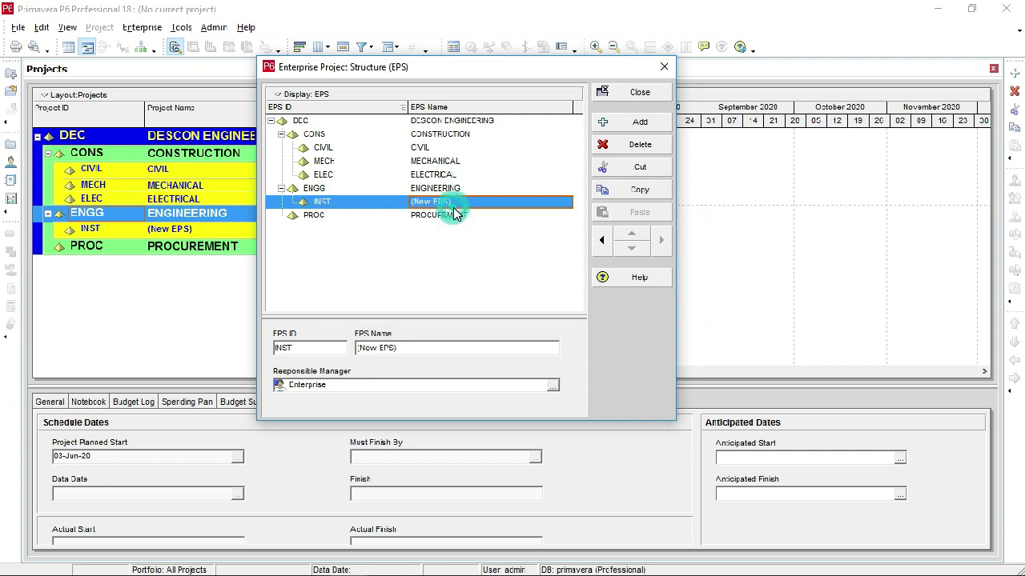
# Name INST as INSTALLATION and add a new EPS node below it
pyautogui.write('INSTALLATION')
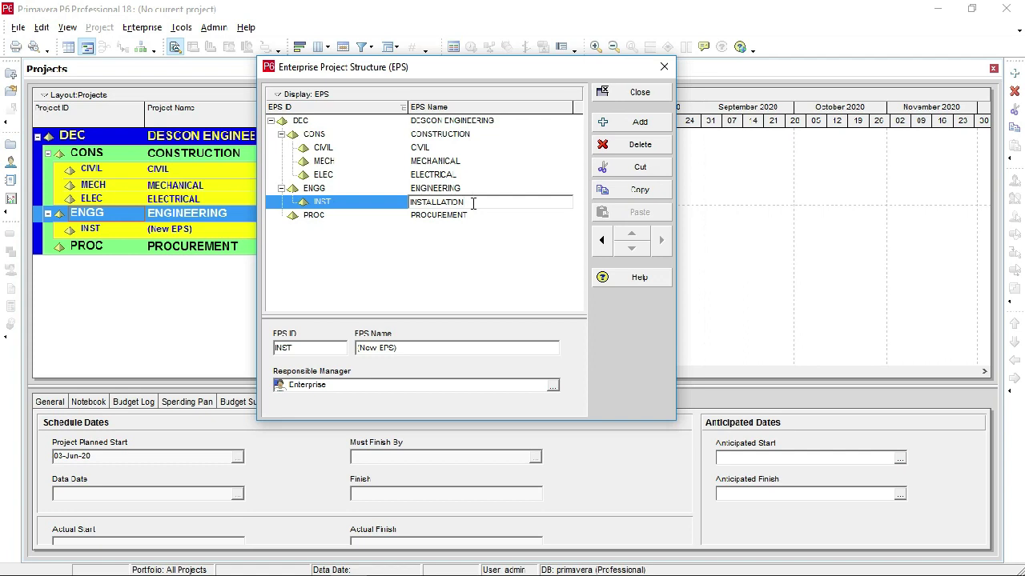
pyautogui.click(615, 122)
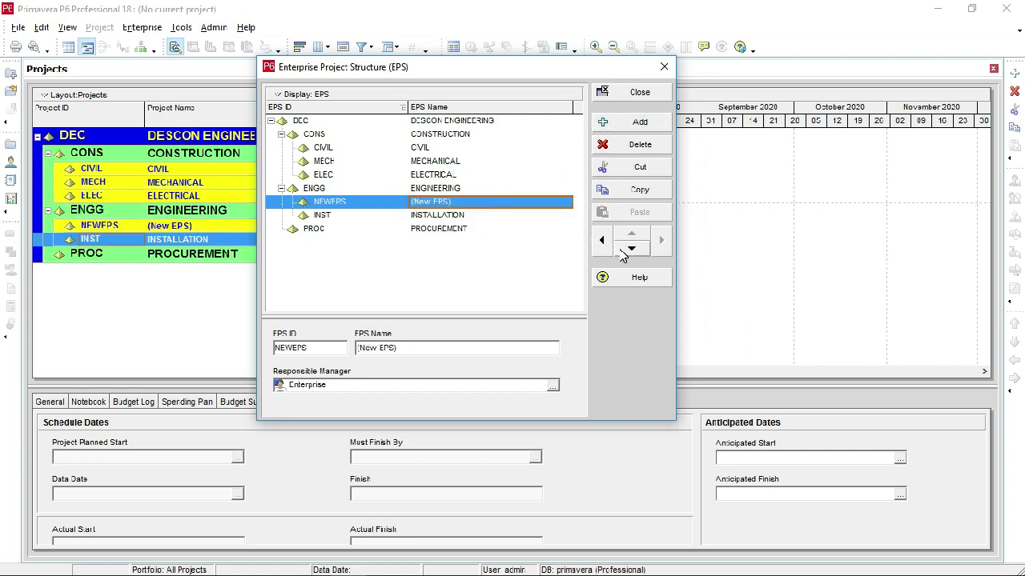
pyautogui.click(631, 248)
# Give the new node EPS ID FAB and name FABRICATION
pyautogui.click(377, 215)
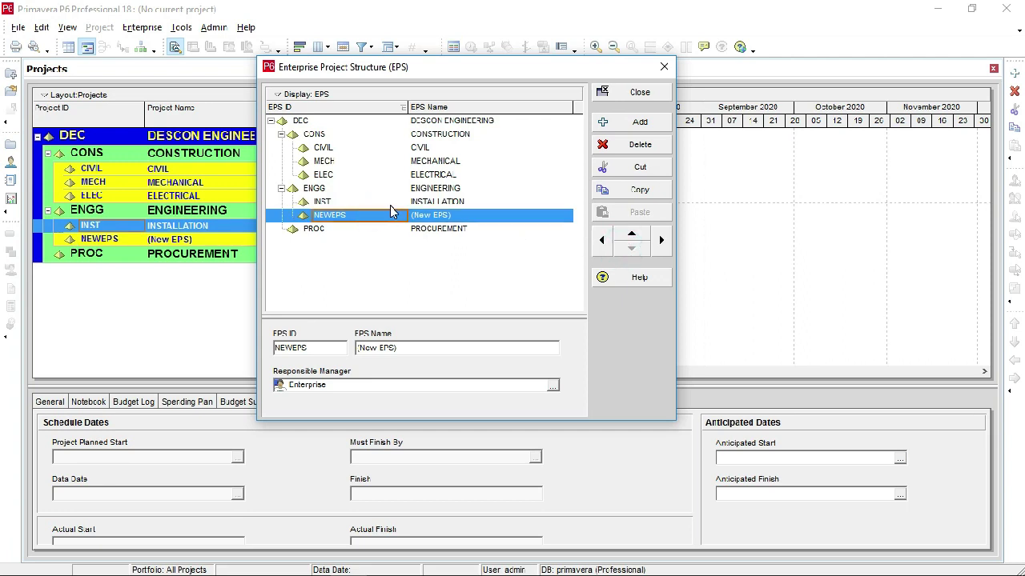
pyautogui.write('FA')
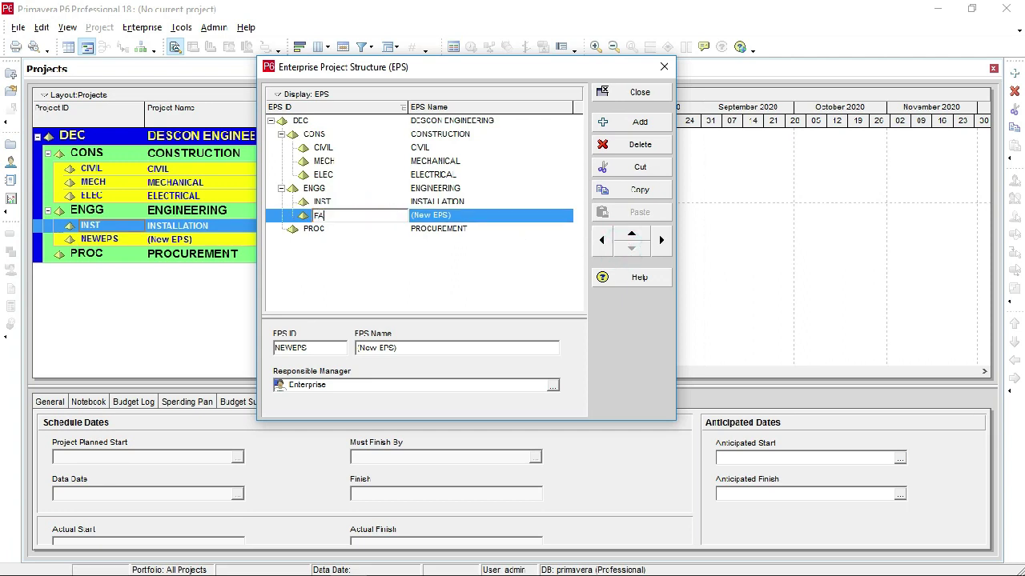
pyautogui.write('B')
pyautogui.click(469, 219)
pyautogui.write('FA')
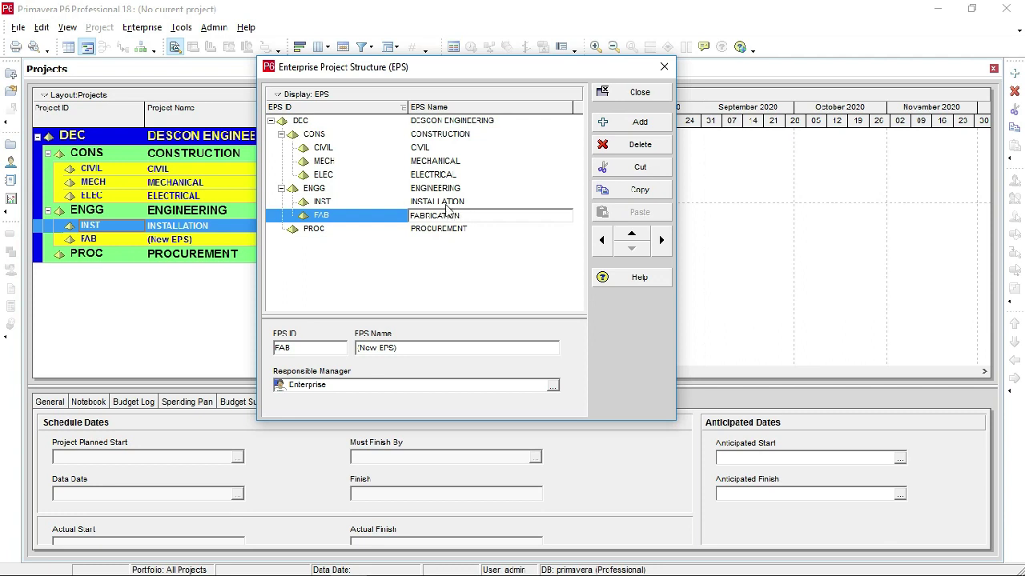
pyautogui.click(338, 233)
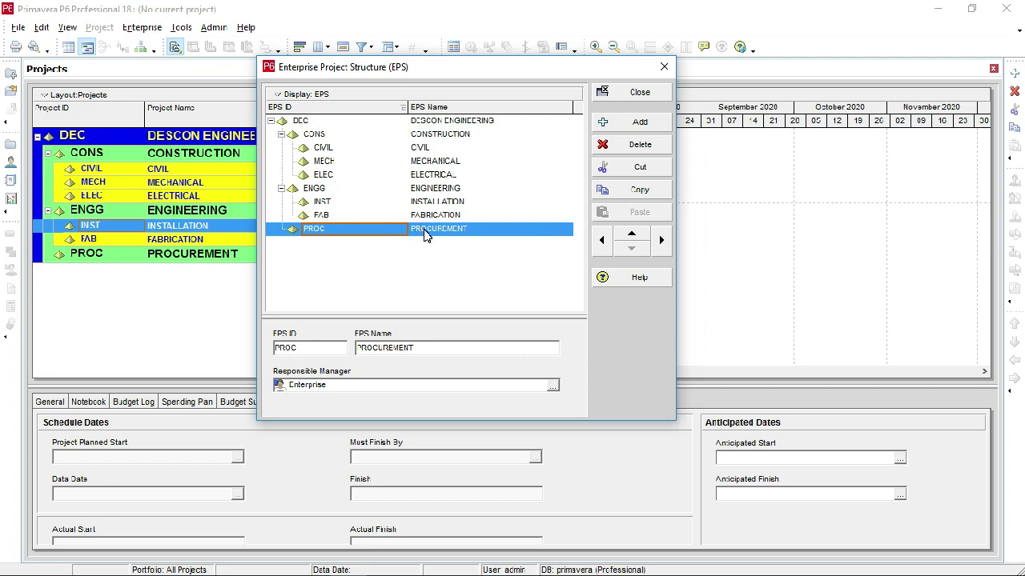
# Add a new EPS node and place it as a child of PROCUREMENT
pyautogui.click(601, 124)
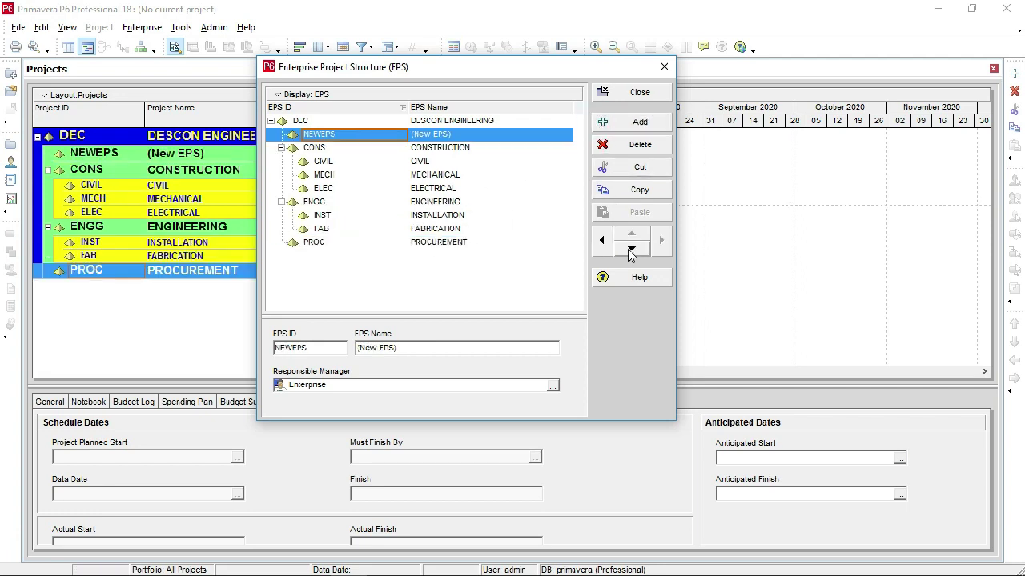
pyautogui.click(631, 251)
pyautogui.click(630, 252)
pyautogui.click(631, 251)
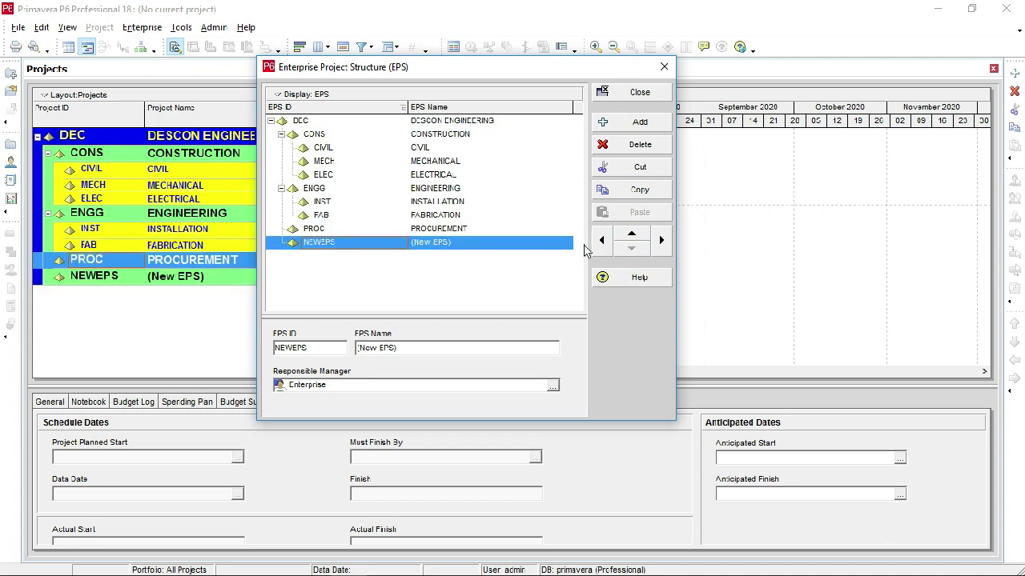
pyautogui.click(661, 240)
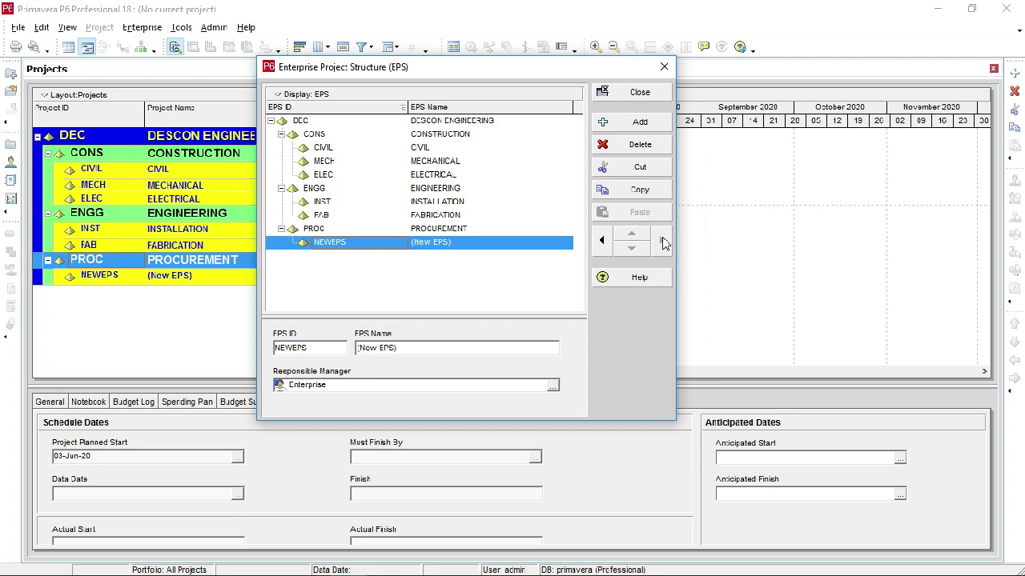
# Set the new node's ID to SD and its name to SHUT DOWN
pyautogui.click(369, 243)
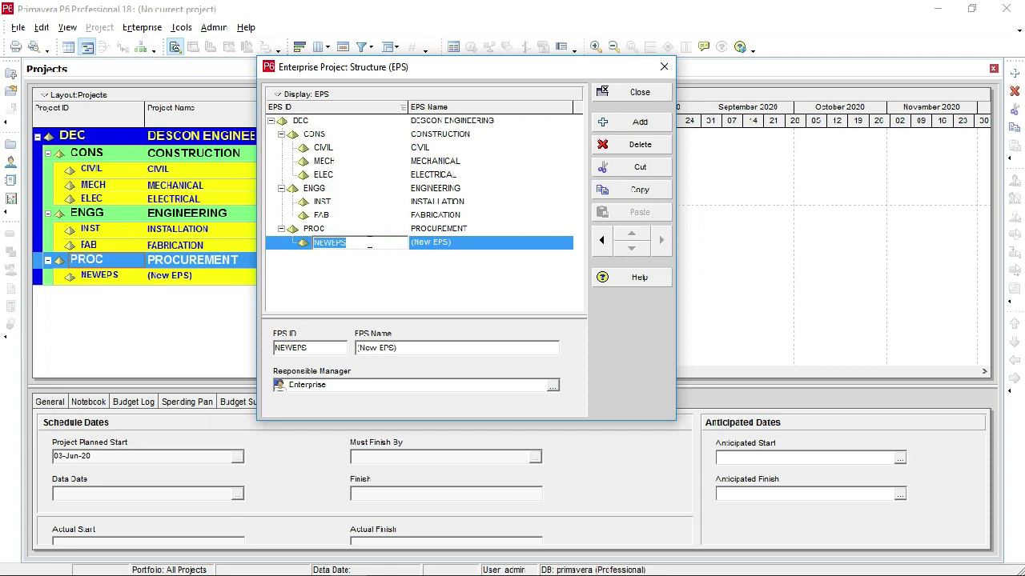
pyautogui.write('SD')
pyautogui.click(446, 249)
pyautogui.write('S')
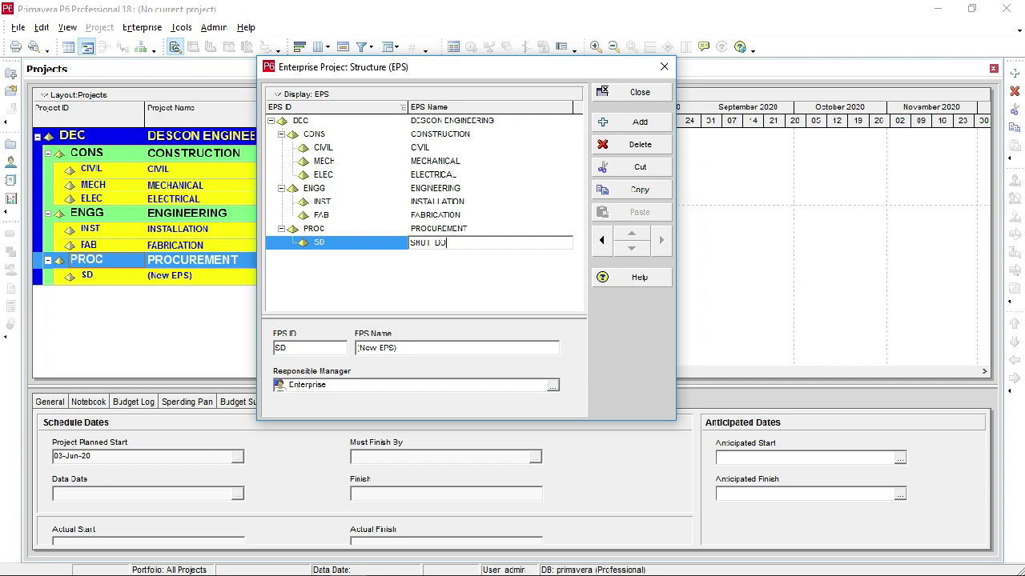
pyautogui.write('WN')
pyautogui.click(464, 122)
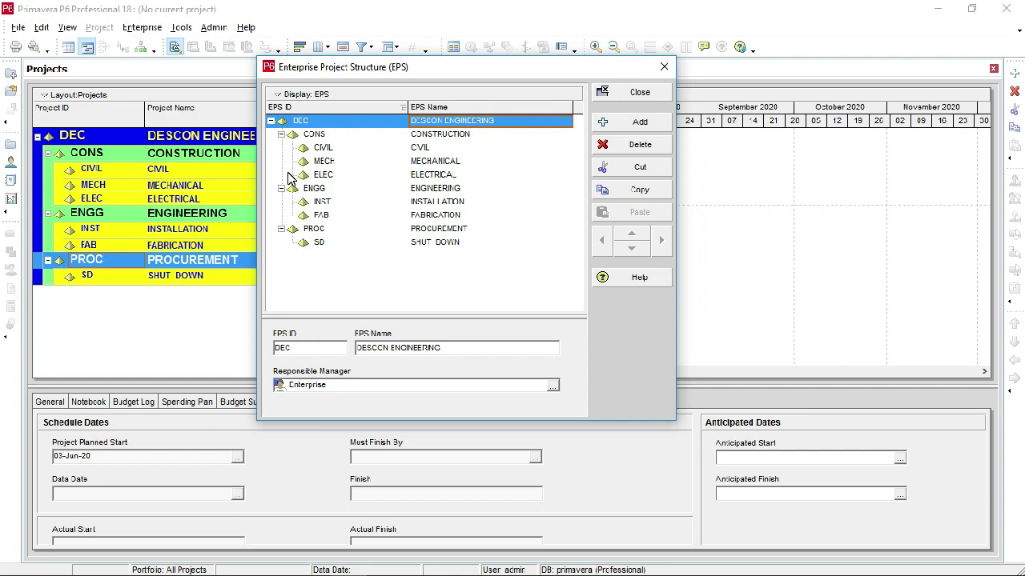
# Clear the name cell and dismiss the missing-name warning
pyautogui.press('BackSpace')
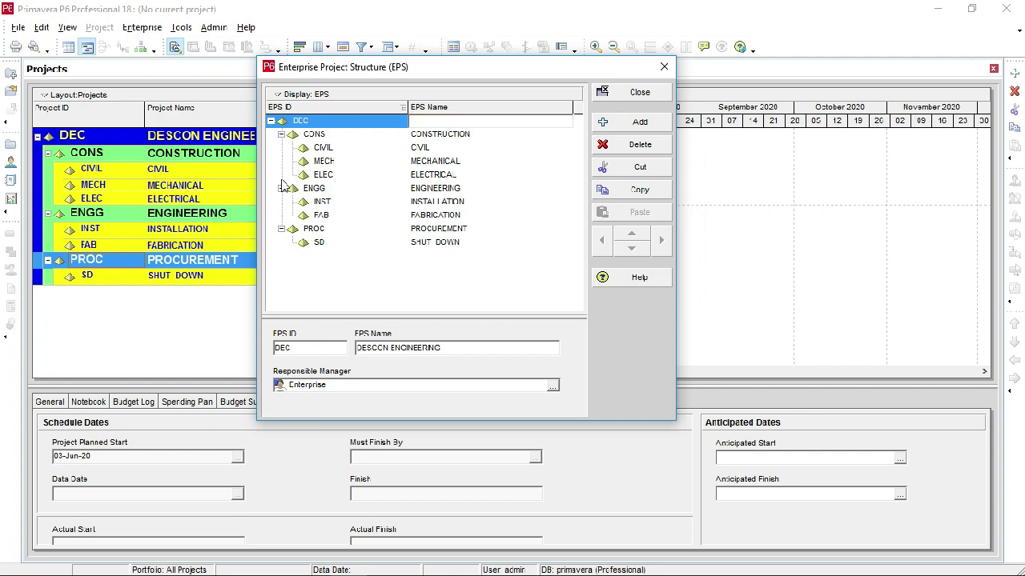
pyautogui.click(389, 284)
pyautogui.click(502, 327)
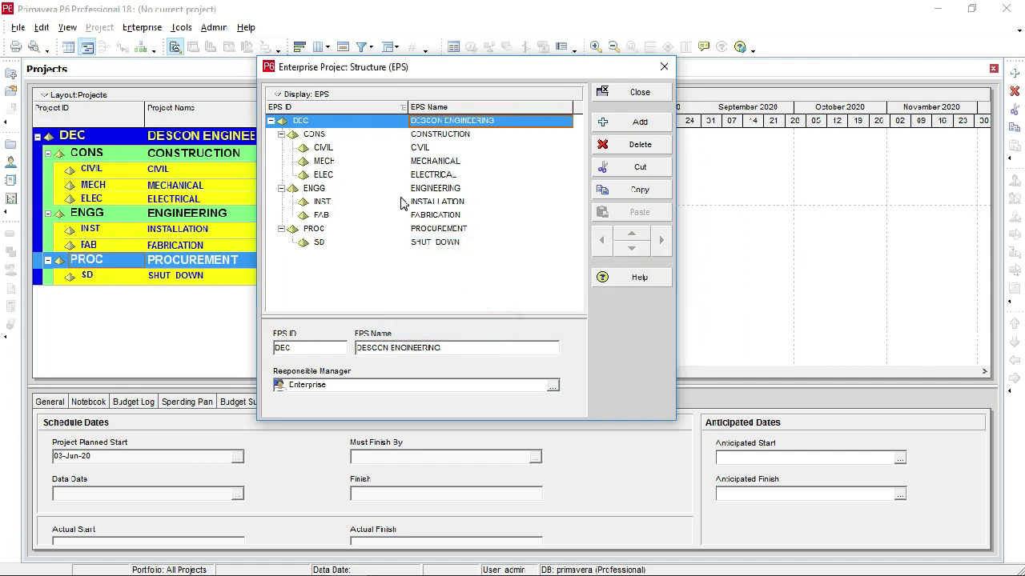
# Switch the EPS to Chart View and enlarge the window to fit the chart
pyautogui.click(341, 97)
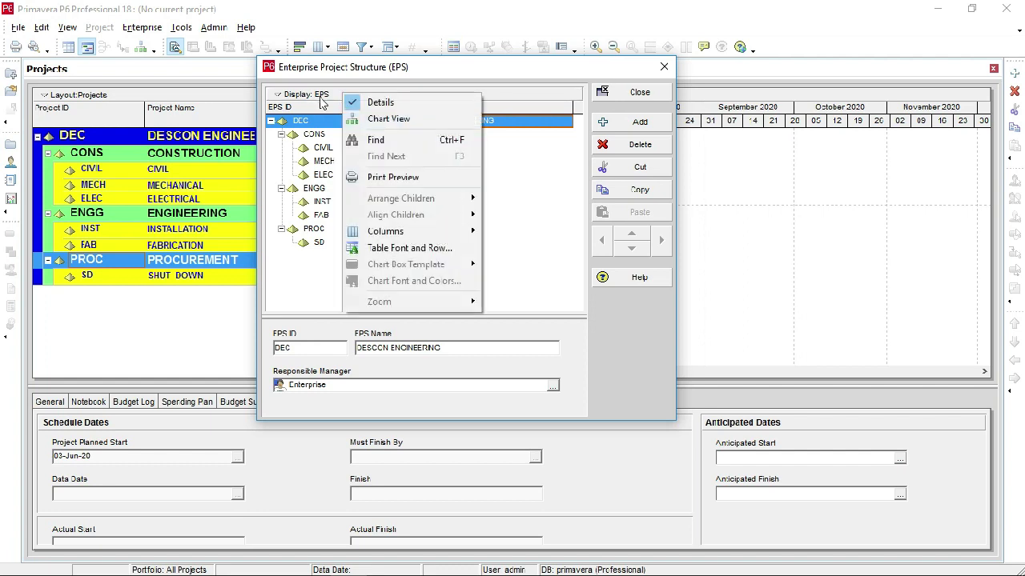
pyautogui.click(381, 125)
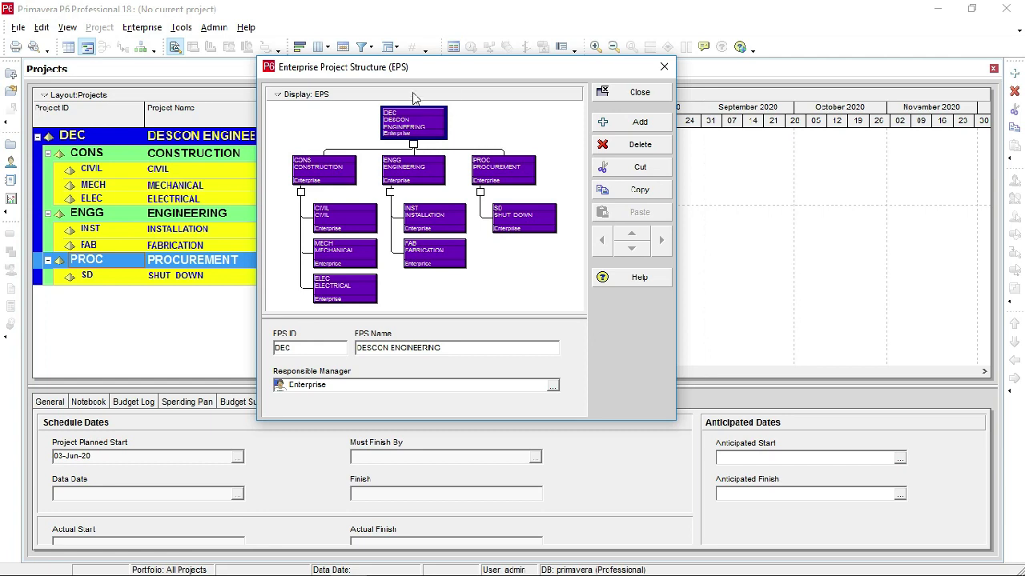
pyautogui.moveTo(256, 57); pyautogui.dragTo(162, 22)
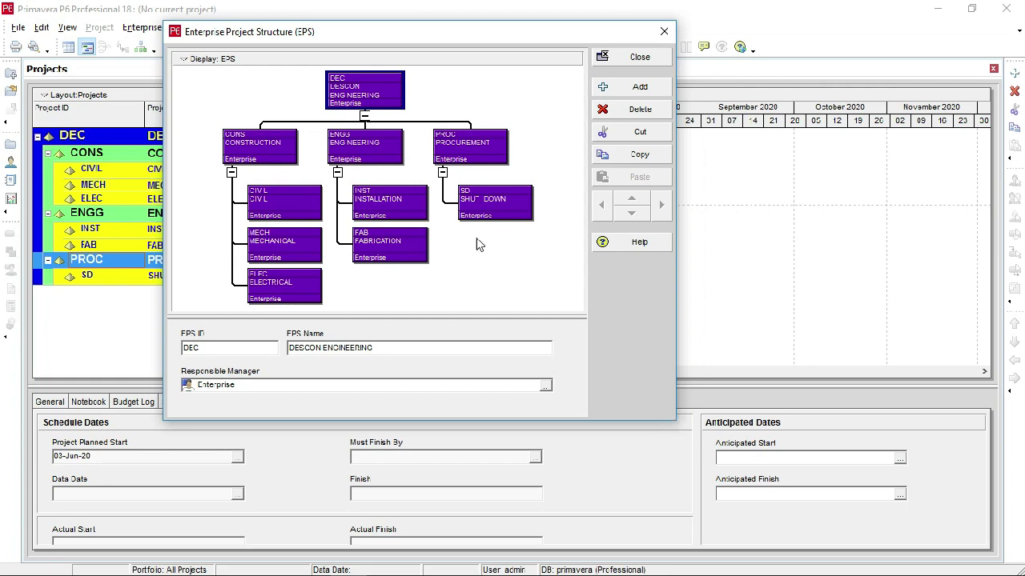
pyautogui.click(268, 150)
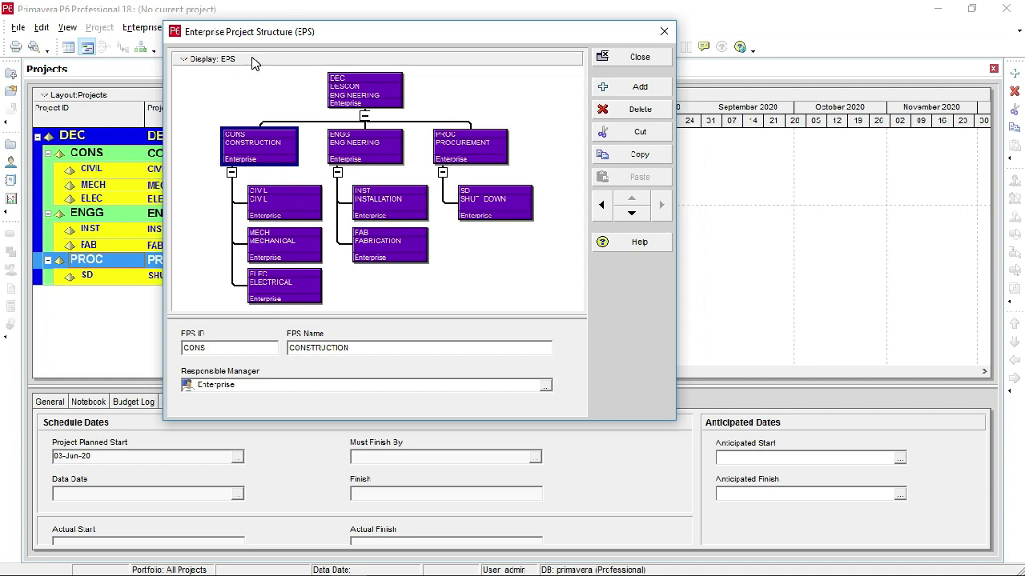
# Arrange CONSTRUCTION's child nodes horizontally in the EPS chart
pyautogui.click(251, 61)
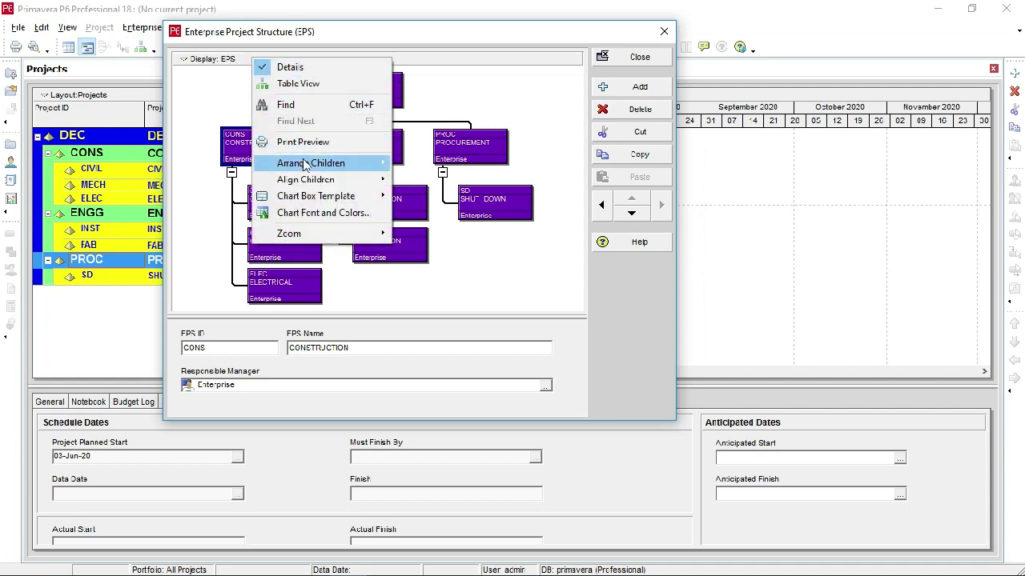
pyautogui.moveTo(312, 165)
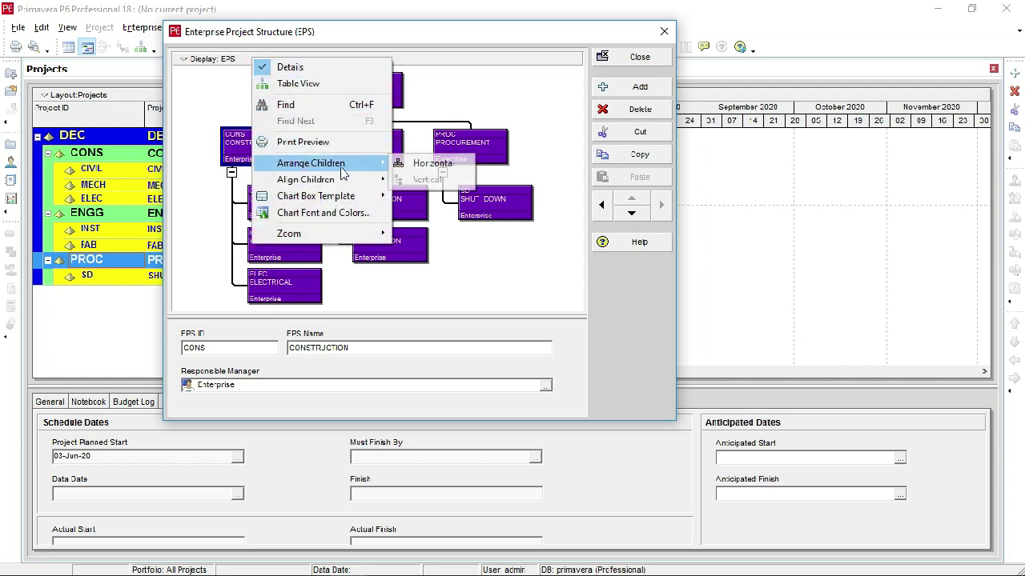
pyautogui.click(431, 166)
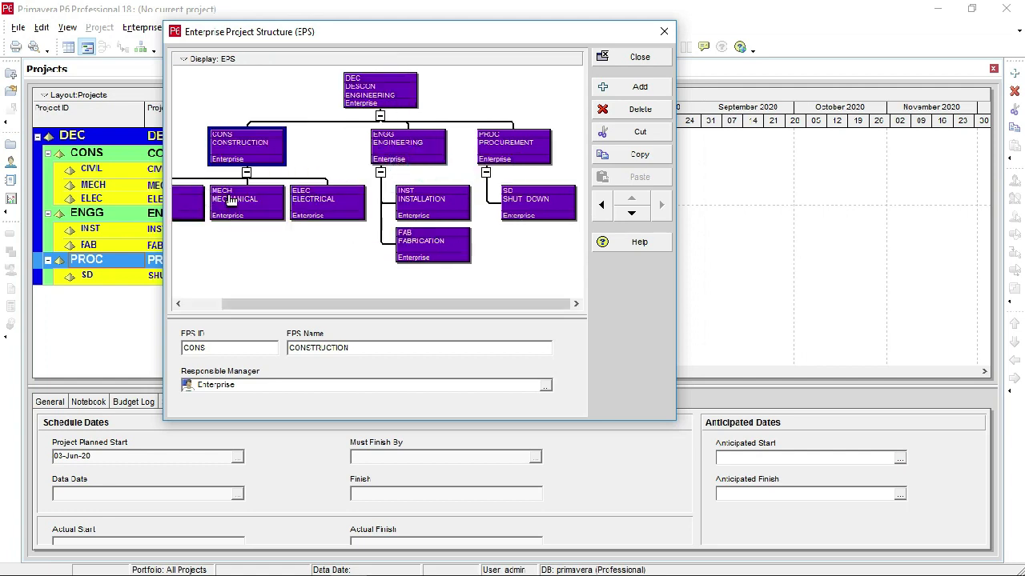
pyautogui.moveTo(271, 312)
pyautogui.mouseDown()
pyautogui.moveTo(247, 307)
pyautogui.moveTo(256, 304)
pyautogui.mouseUp()
# Arrange ENGINEERING's child nodes horizontally as well
pyautogui.click(404, 155)
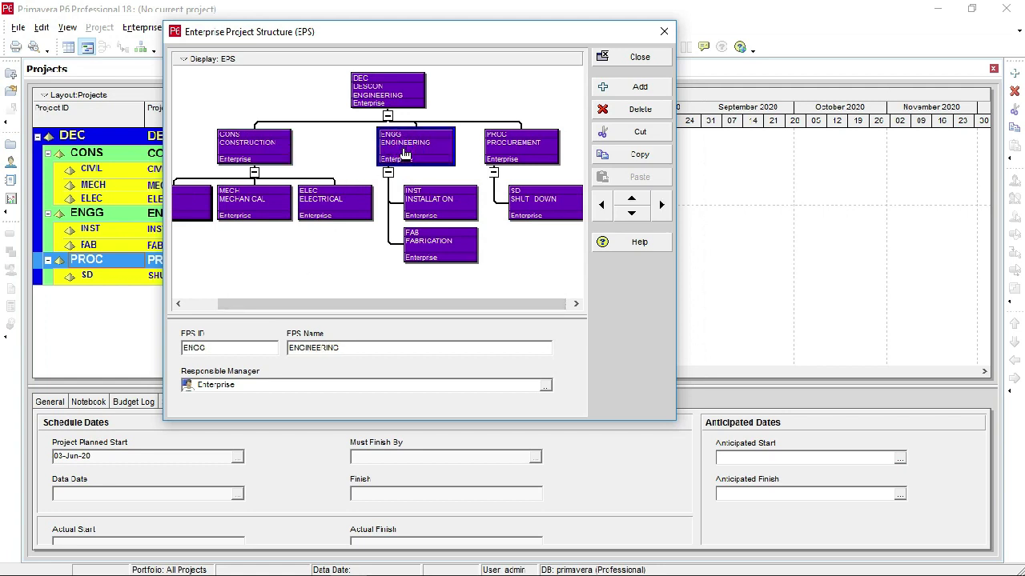
pyautogui.rightClick(404, 154)
pyautogui.click(271, 64)
pyautogui.click(271, 65)
pyautogui.moveTo(394, 174)
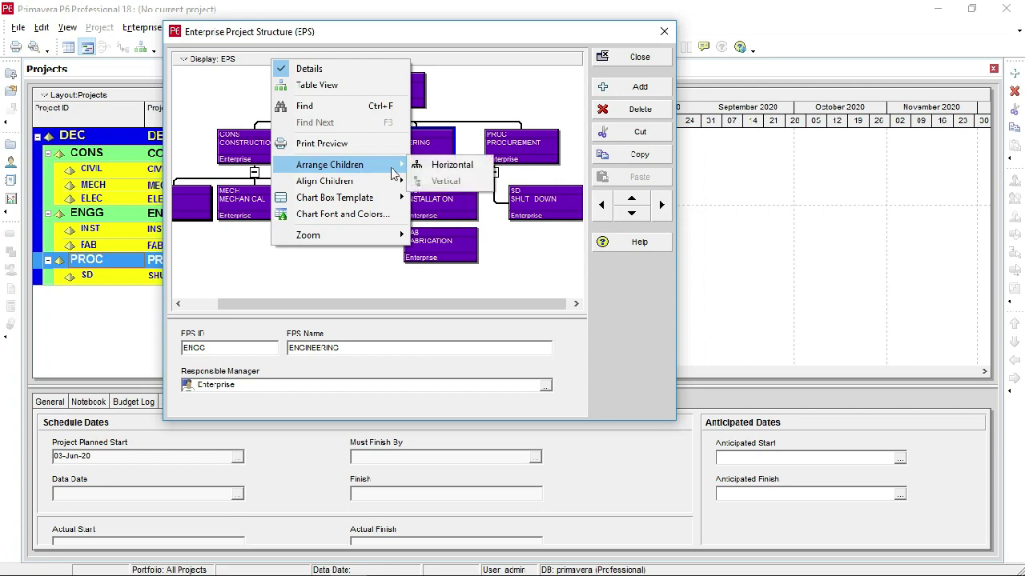
pyautogui.click(442, 165)
pyautogui.click(538, 152)
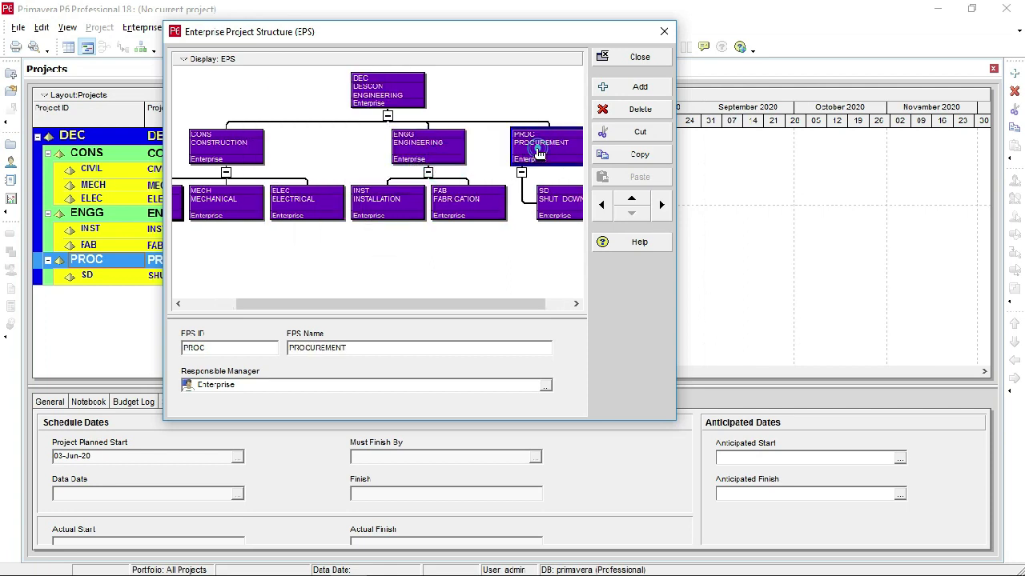
pyautogui.click(417, 64)
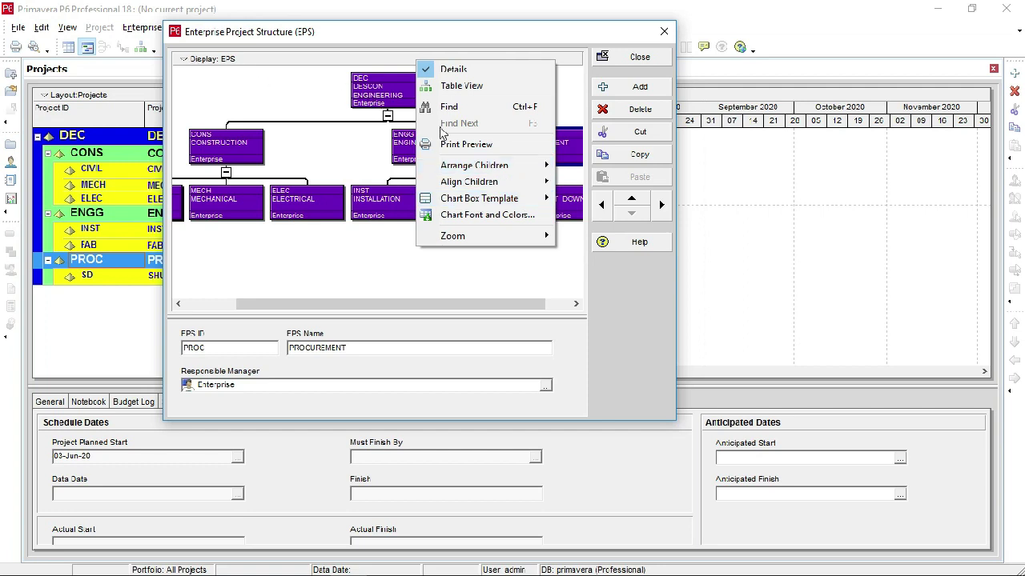
# Arrange PROCUREMENT's children horizontally, then move the EPS window left and enlarge it
pyautogui.moveTo(497, 168)
pyautogui.click(592, 165)
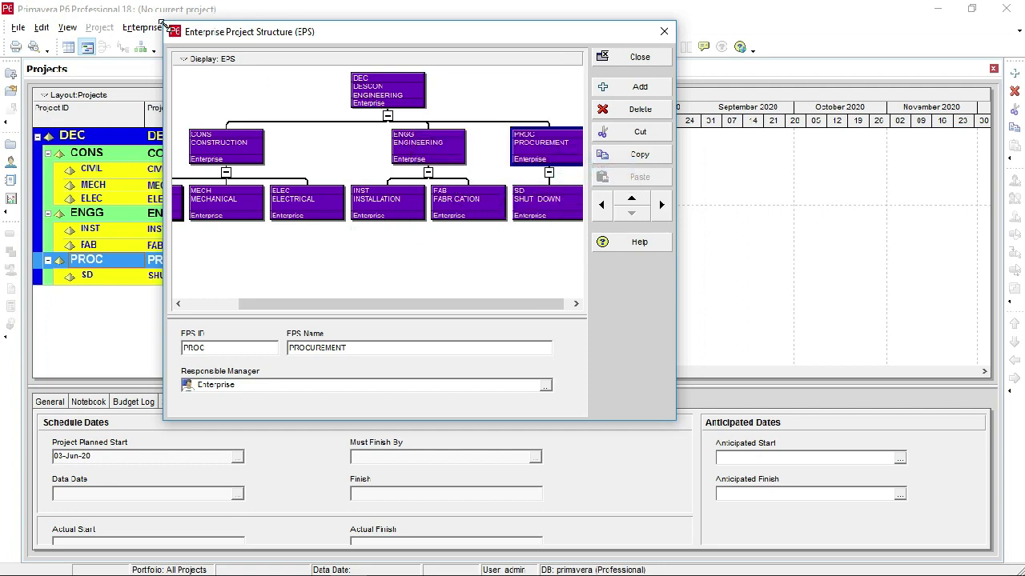
pyautogui.moveTo(168, 26); pyautogui.dragTo(99, 16)
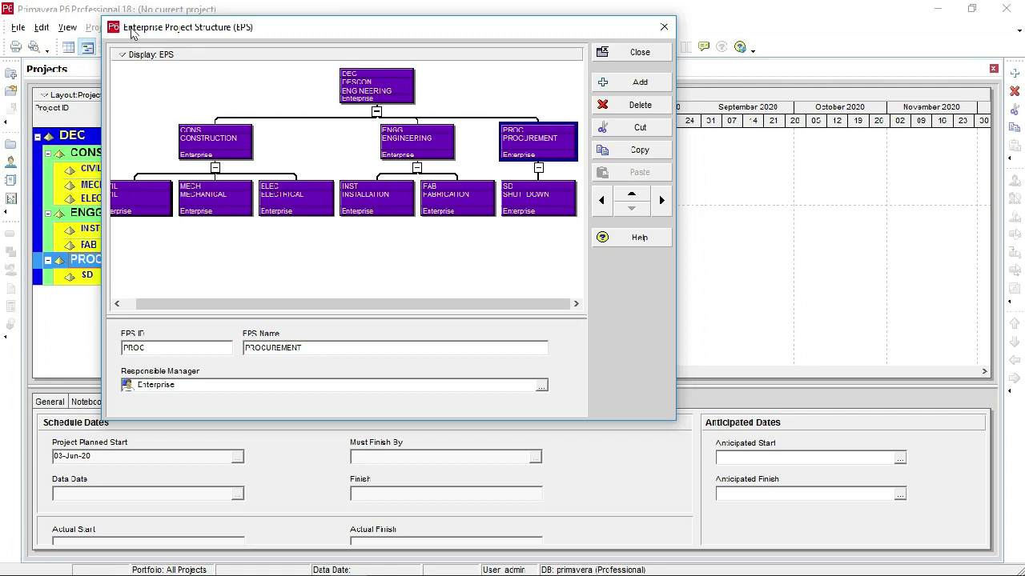
pyautogui.moveTo(96, 18); pyautogui.dragTo(70, 9)
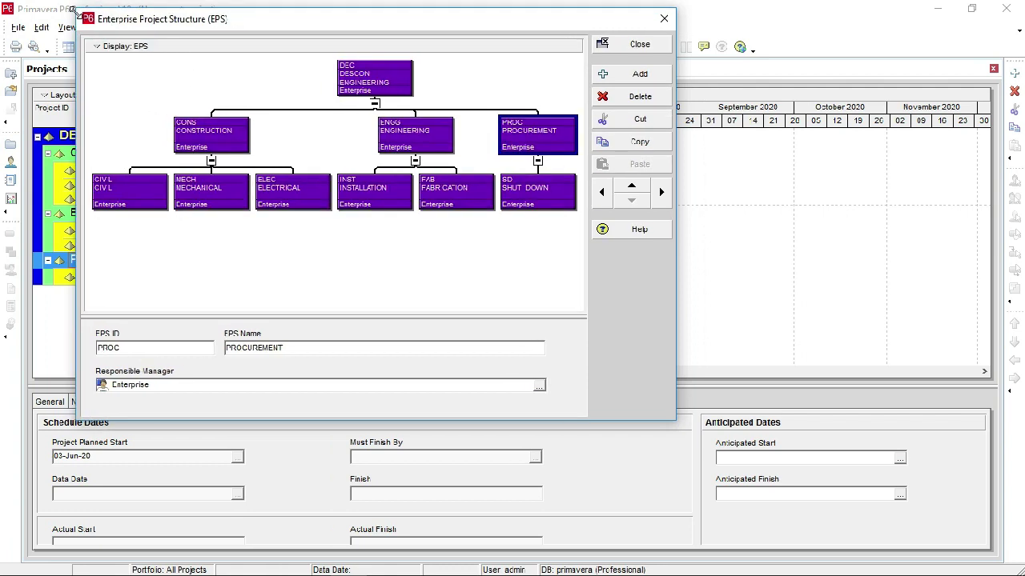
# Zoom the EPS chart to best fit and enlarge the dialog from both corners
pyautogui.rightClick(239, 46)
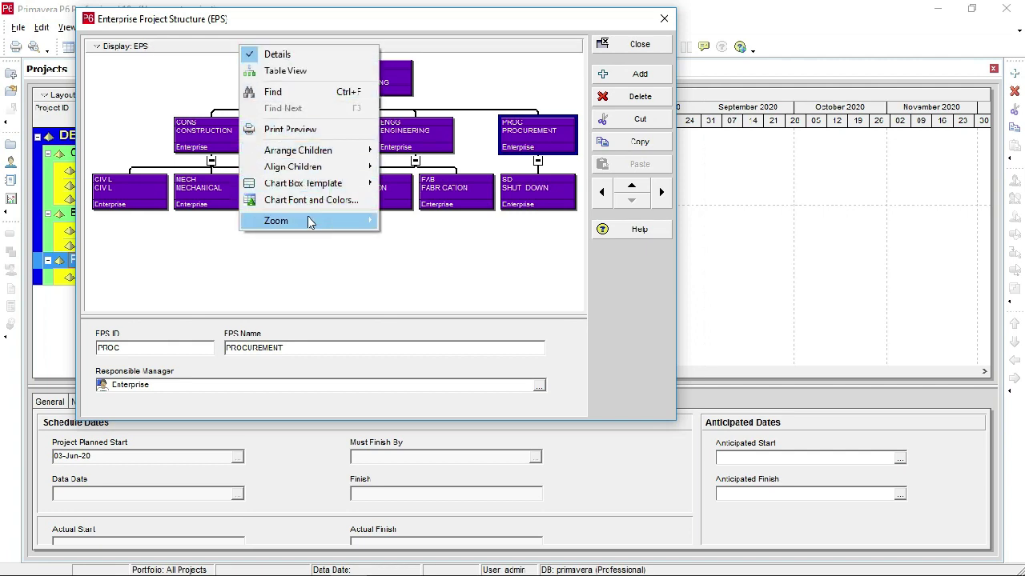
pyautogui.moveTo(312, 222)
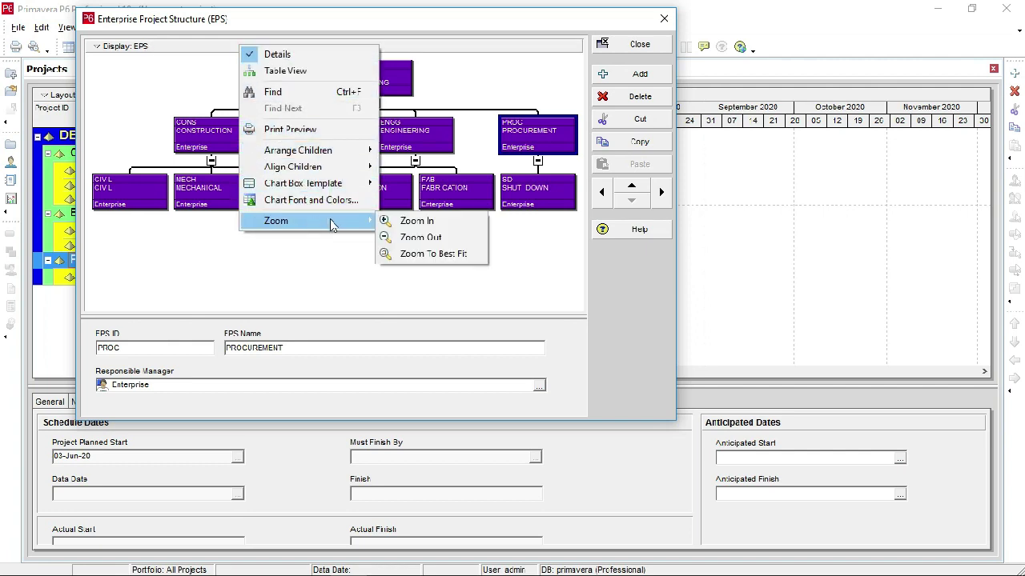
pyautogui.click(426, 255)
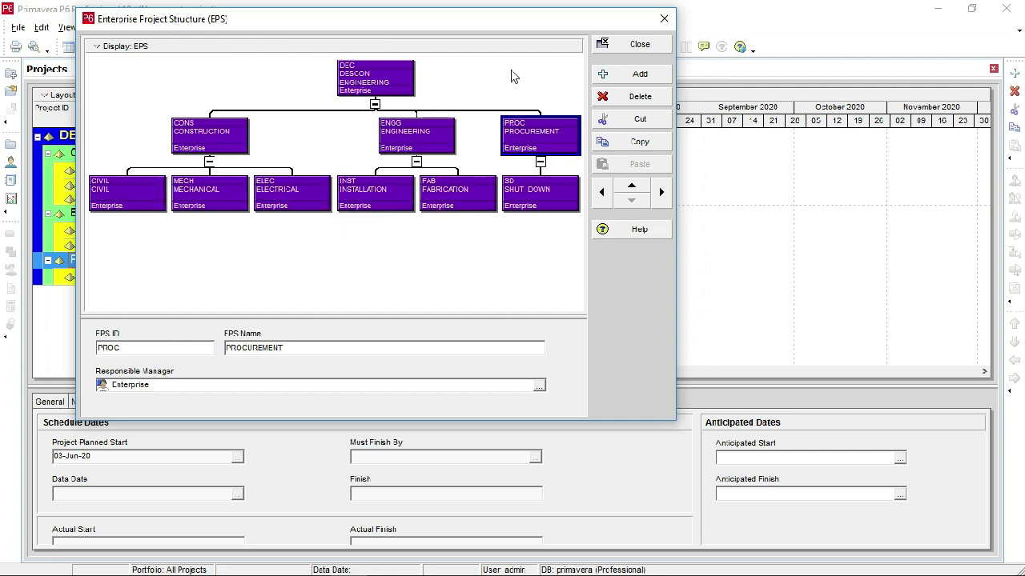
pyautogui.moveTo(78, 16); pyautogui.dragTo(34, 10)
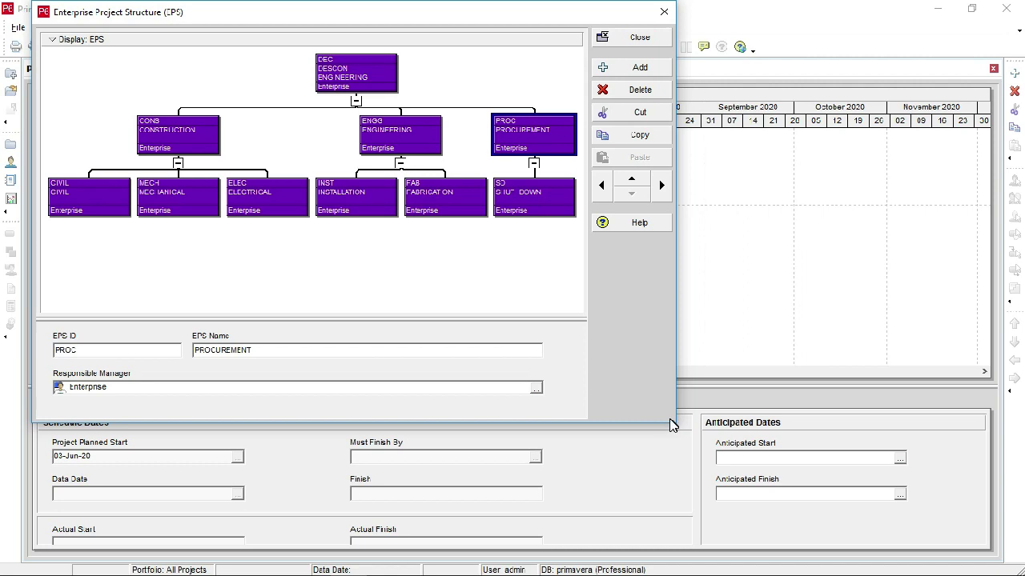
pyautogui.moveTo(671, 424); pyautogui.dragTo(837, 502)
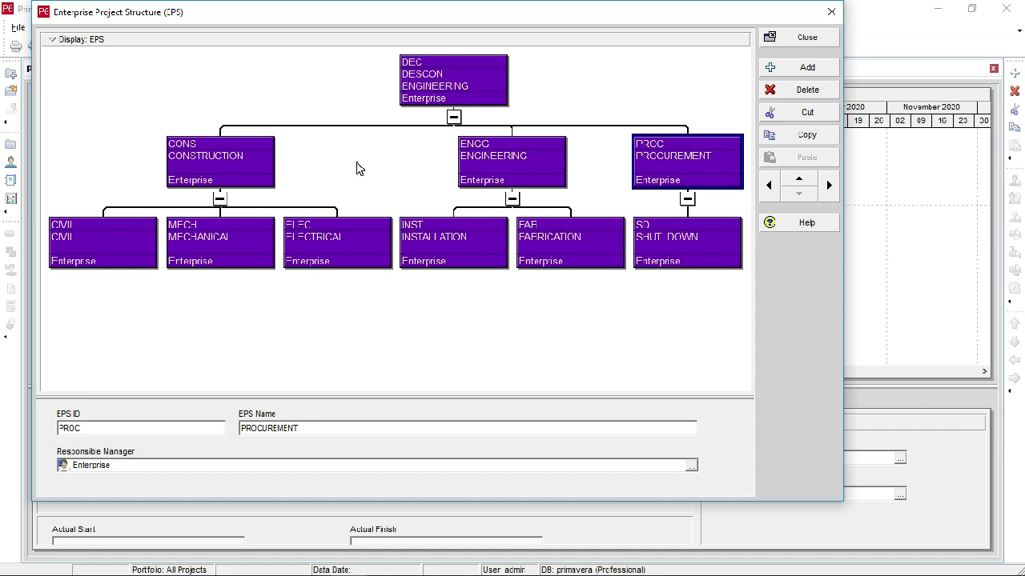
pyautogui.click(149, 40)
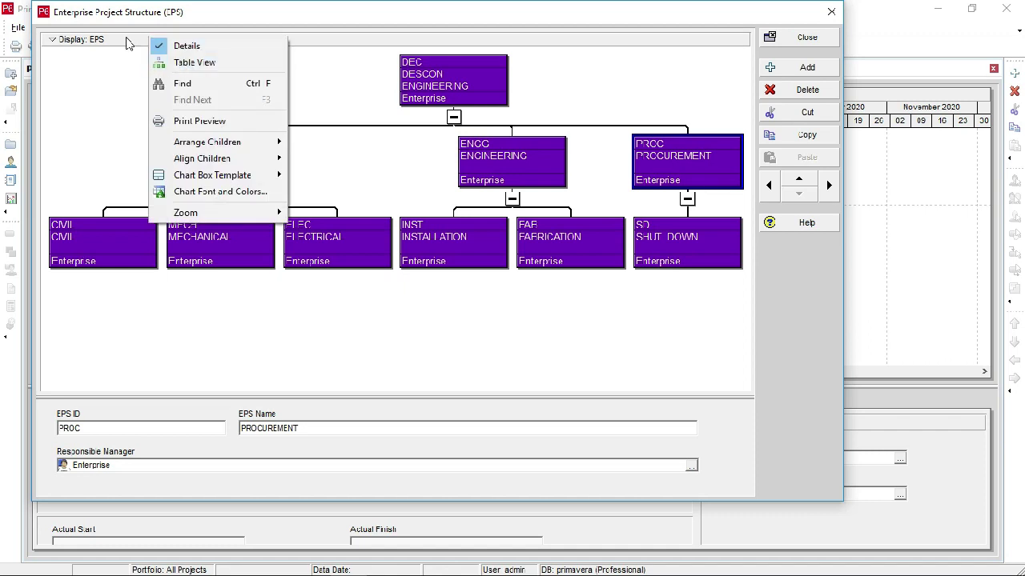
pyautogui.click(127, 40)
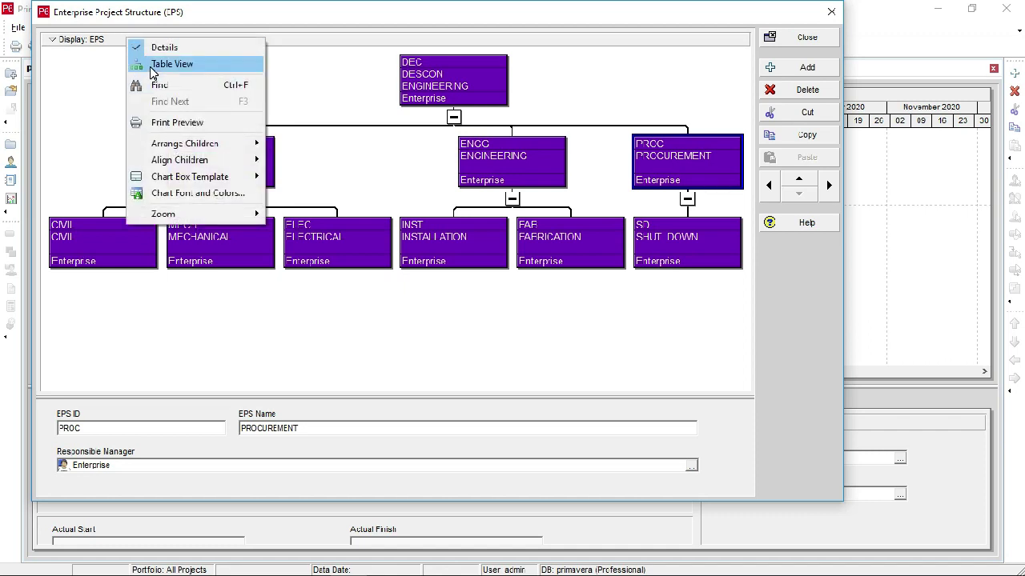
pyautogui.click(113, 39)
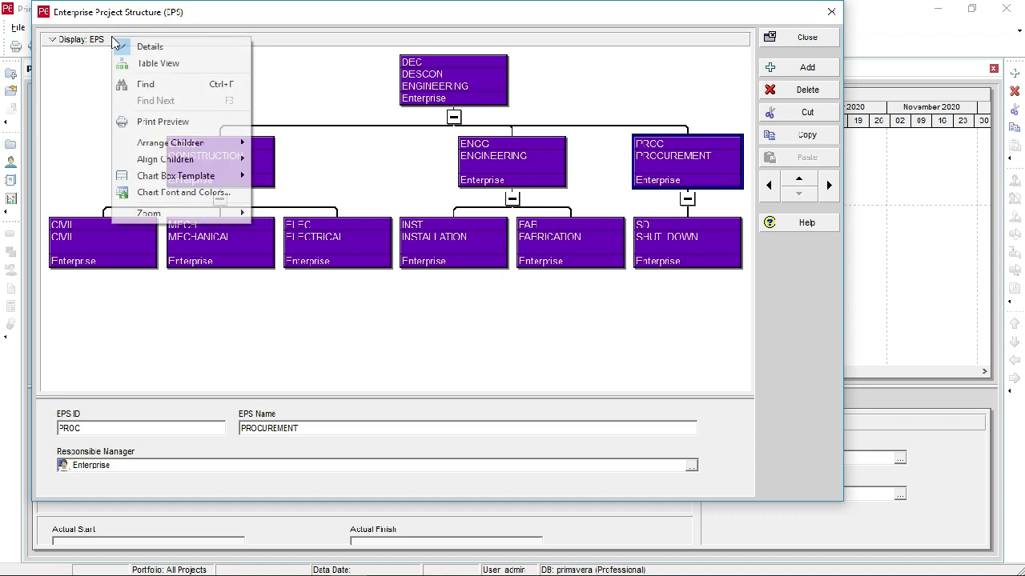
pyautogui.click(169, 66)
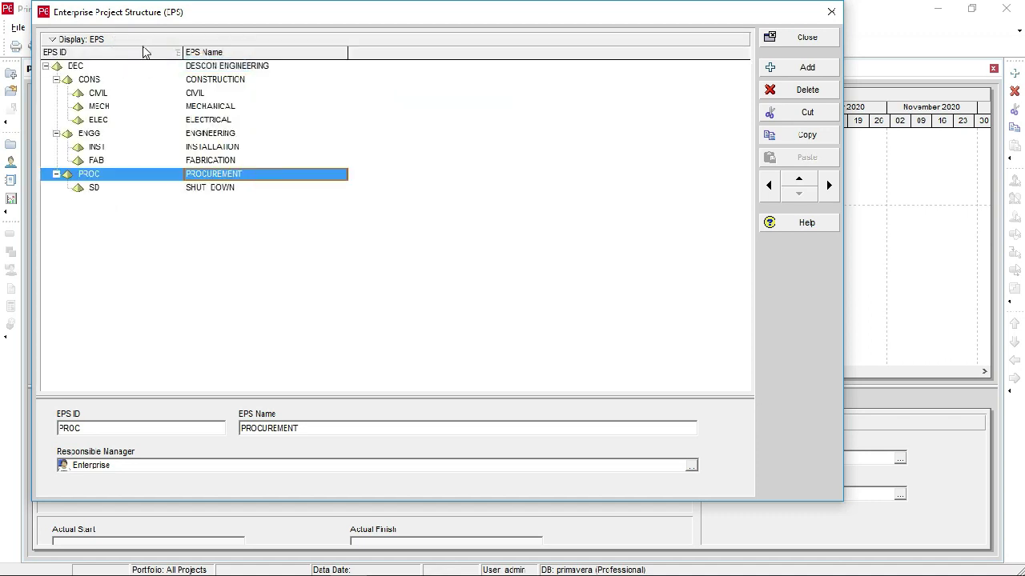
pyautogui.click(136, 43)
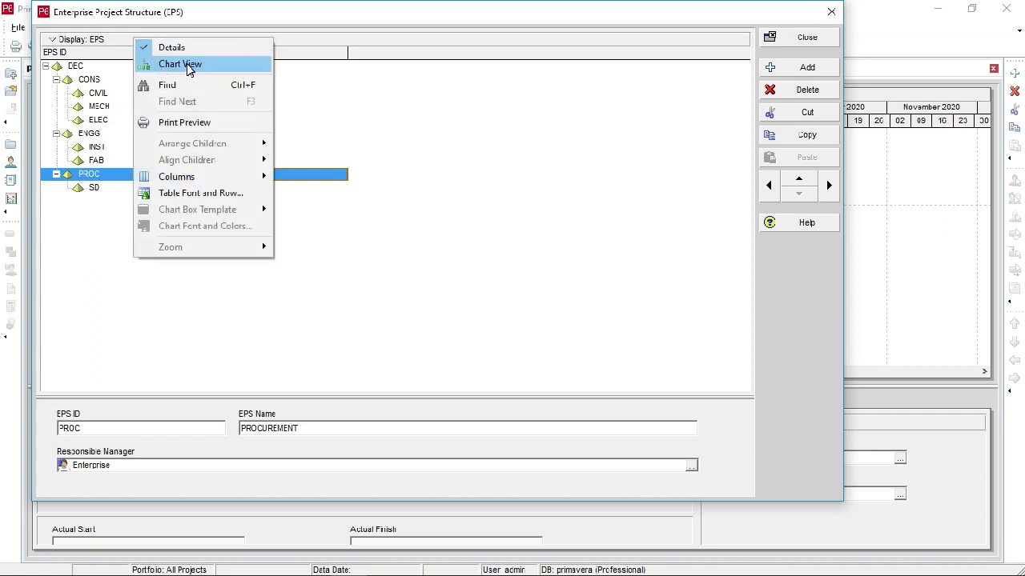
pyautogui.click(189, 68)
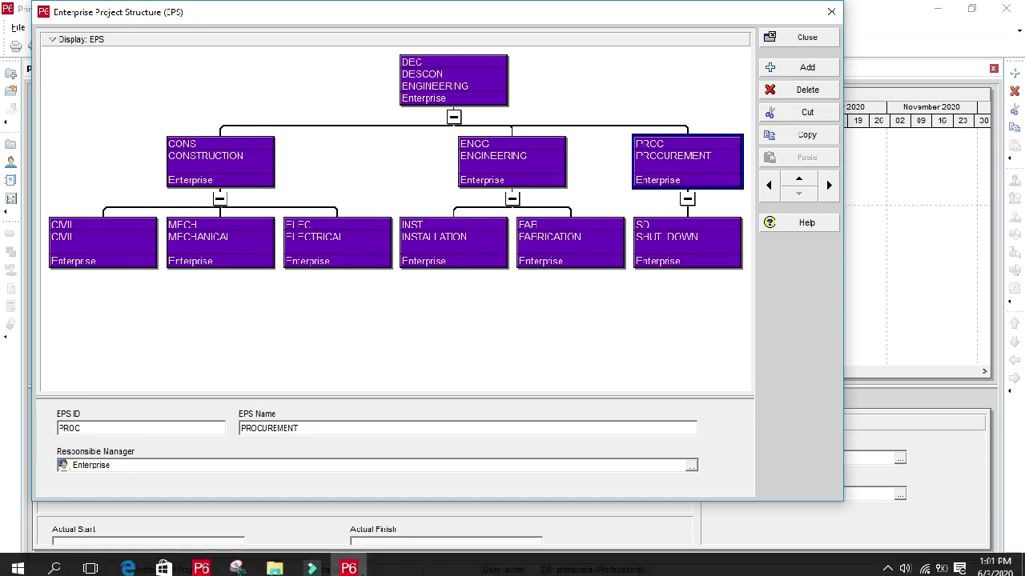
# Open a Print Preview of the EPS chart from the chart's right-click menu
pyautogui.moveTo(341, 565)
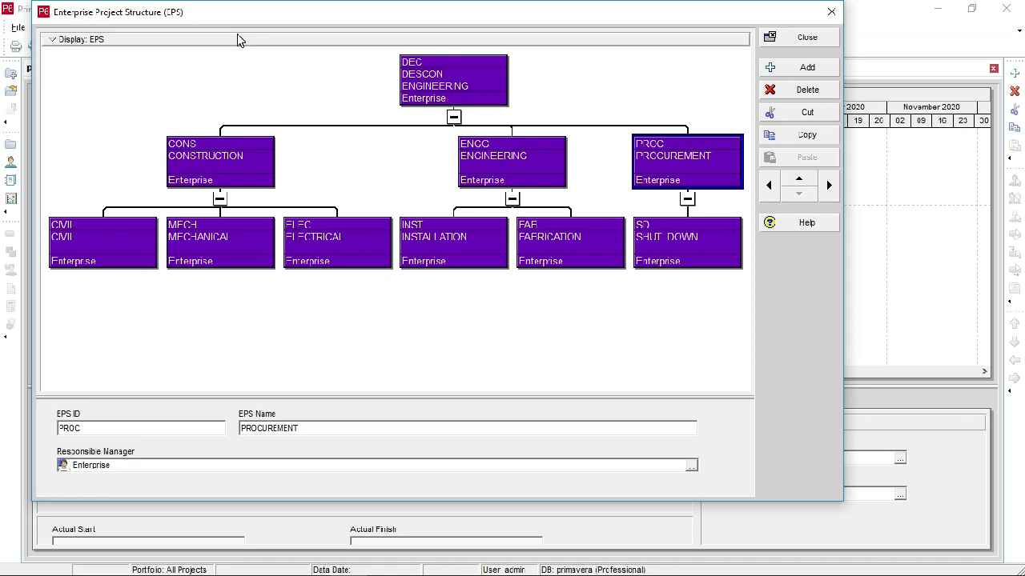
pyautogui.rightClick(241, 40)
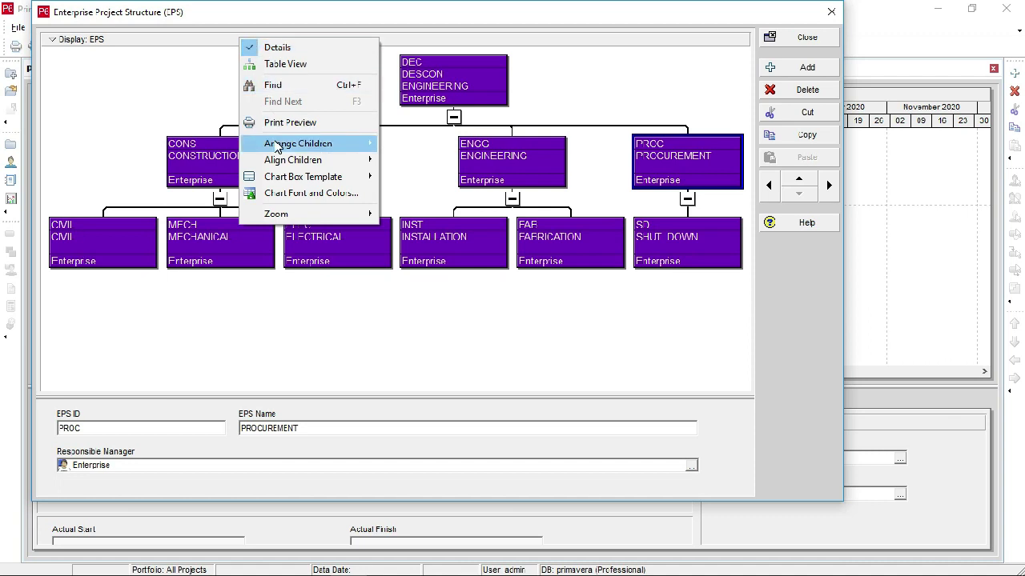
pyautogui.moveTo(279, 141)
pyautogui.rightClick(168, 42)
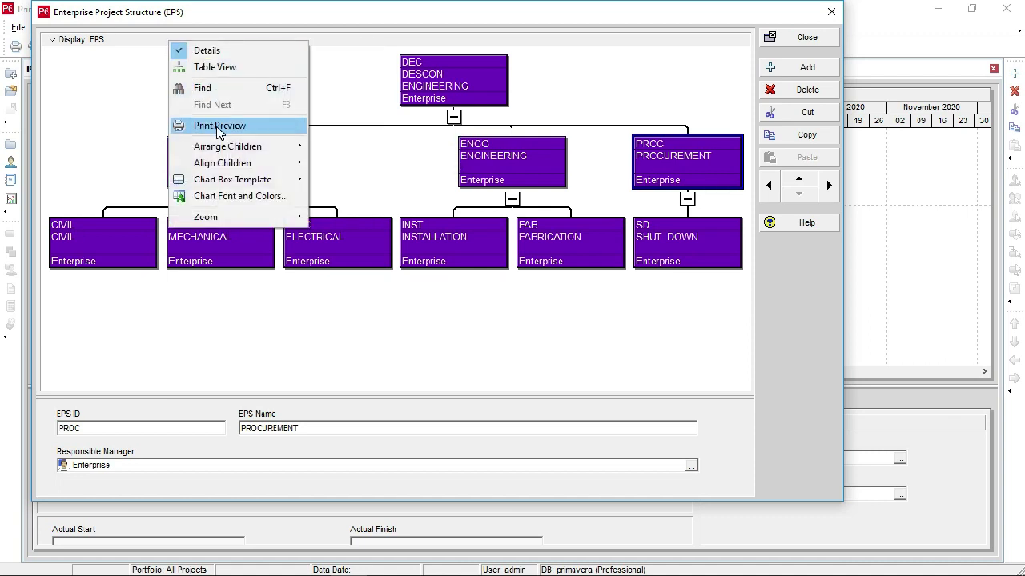
pyautogui.click(219, 128)
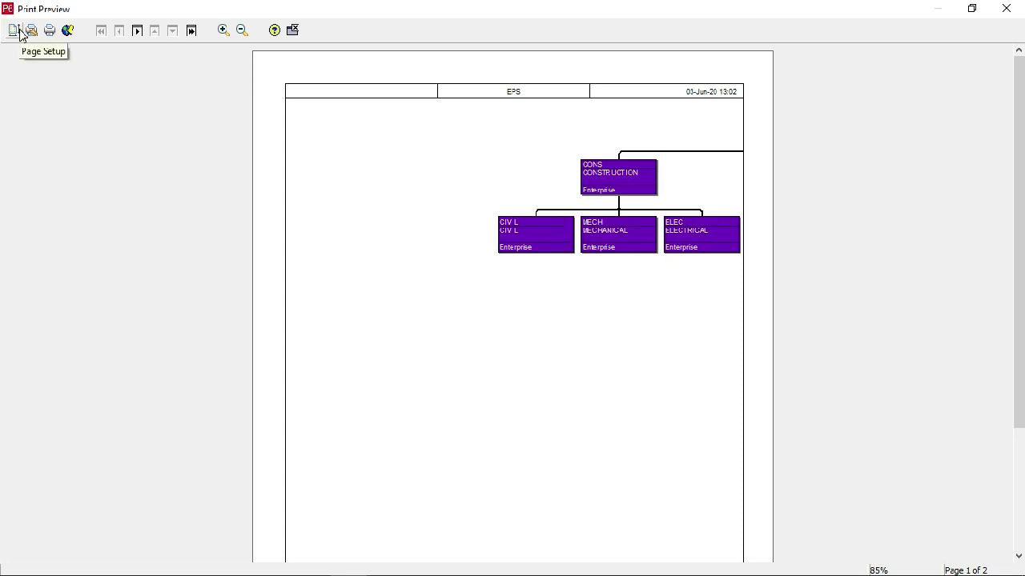
# Set the printout's page orientation to Landscape in Page Setup and apply it
pyautogui.click(20, 33)
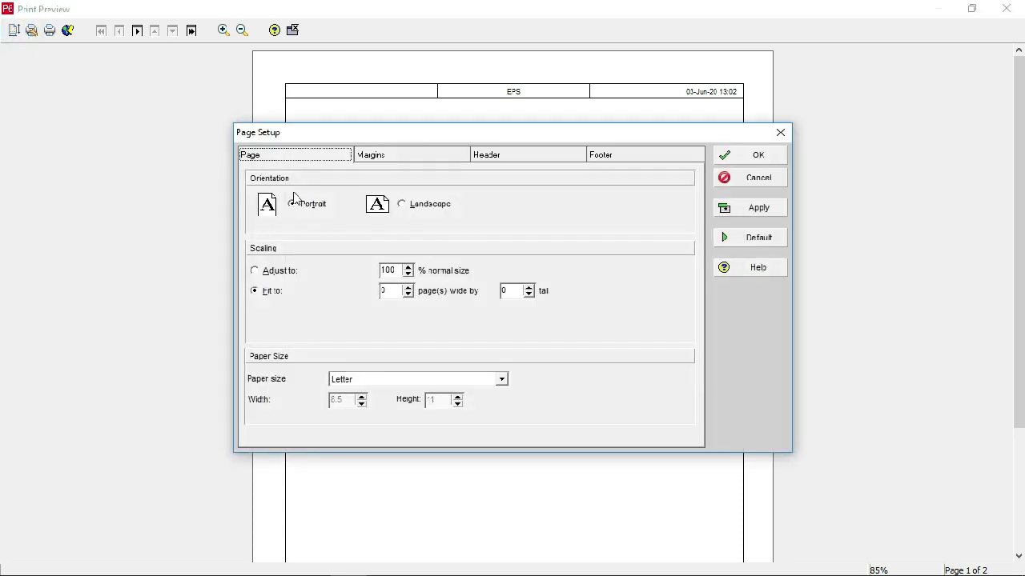
pyautogui.click(402, 204)
pyautogui.click(750, 155)
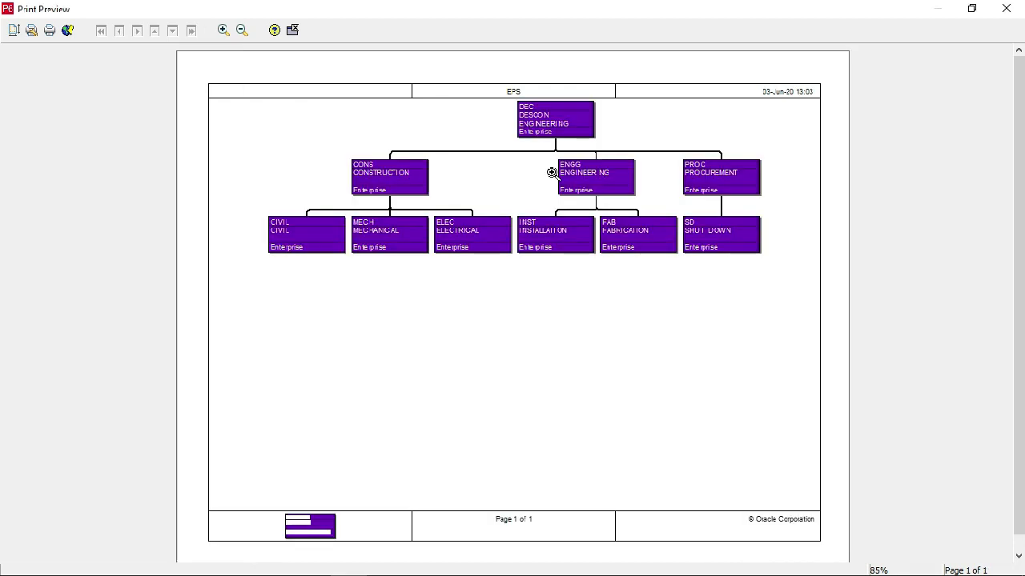
pyautogui.click(16, 30)
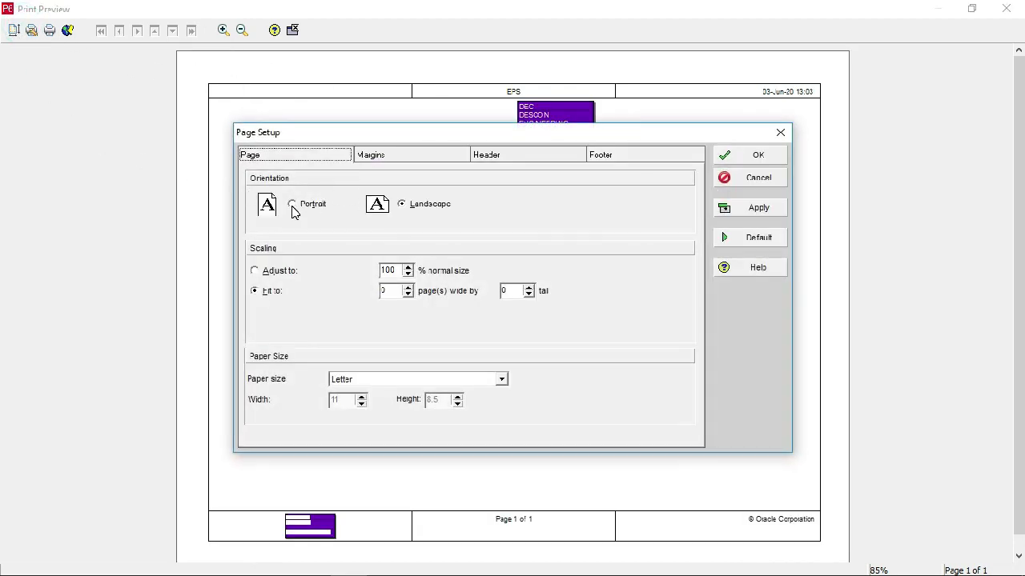
pyautogui.click(292, 205)
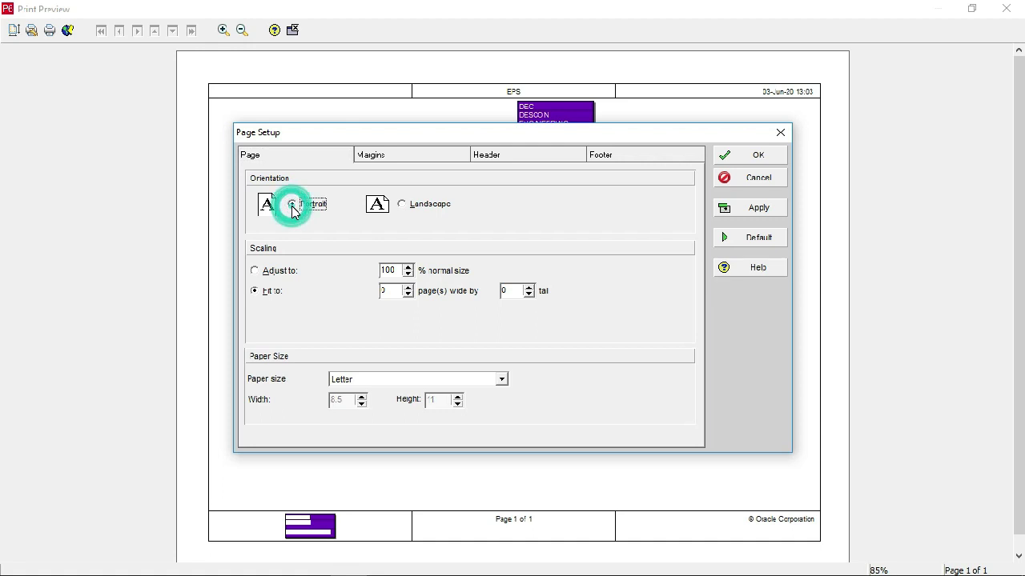
pyautogui.click(403, 206)
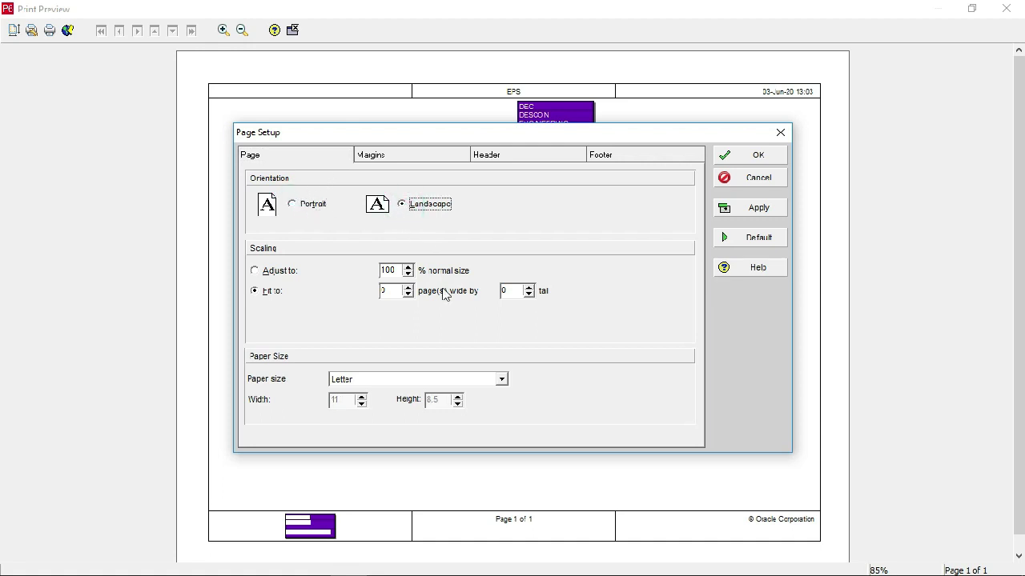
pyautogui.click(756, 210)
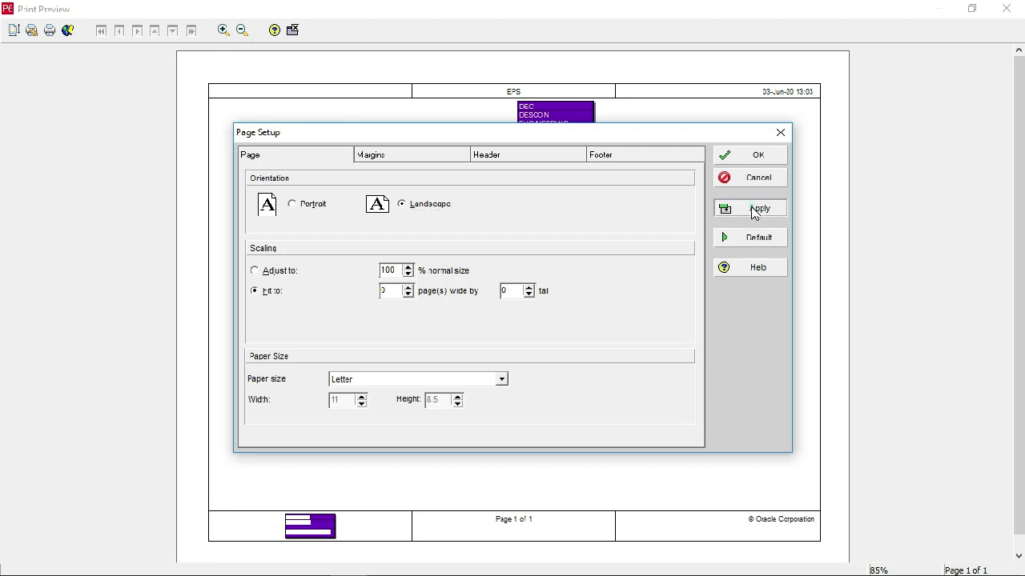
pyautogui.click(744, 155)
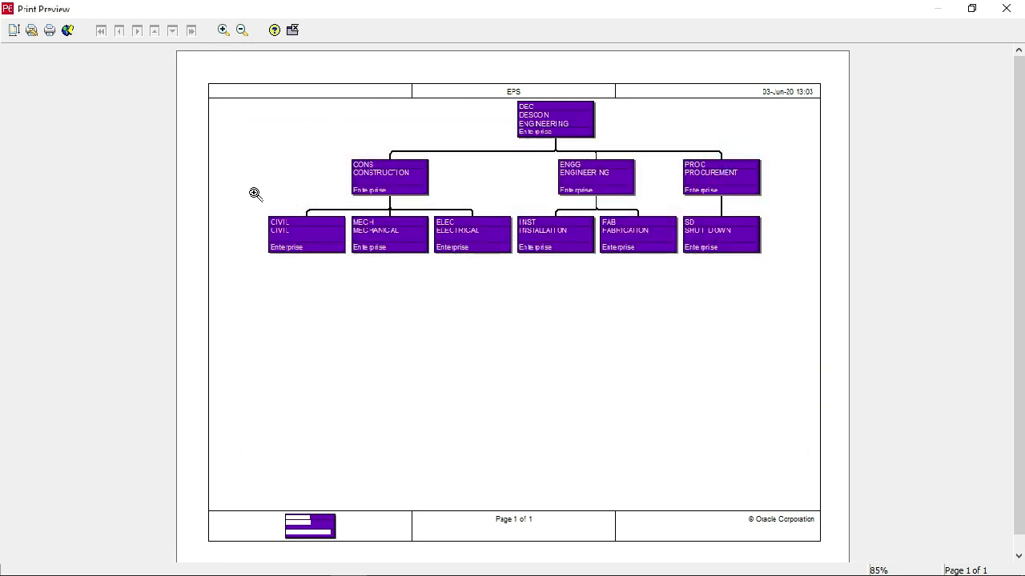